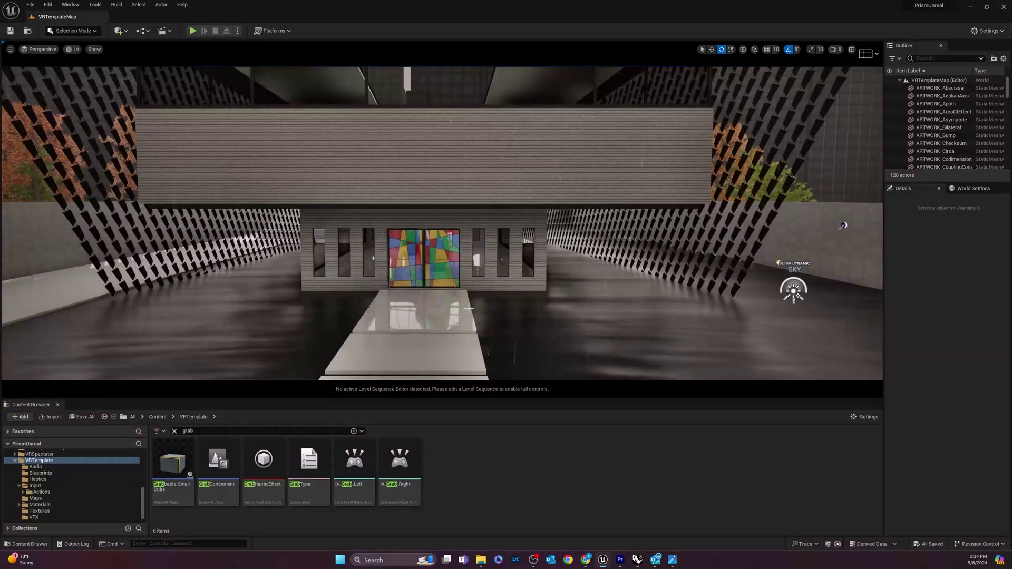
right_drag(544, 332, 544, 333)
right_drag(494, 267, 494, 266)
right_drag(128, 262, 379, 327)
right_drag(446, 337, 446, 336)
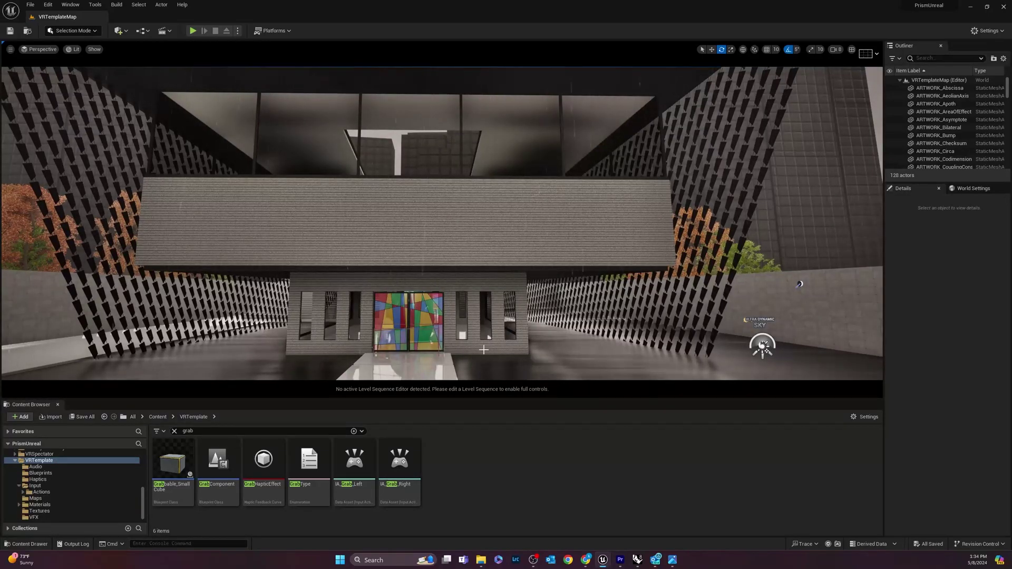
right_drag(464, 316, 528, 303)
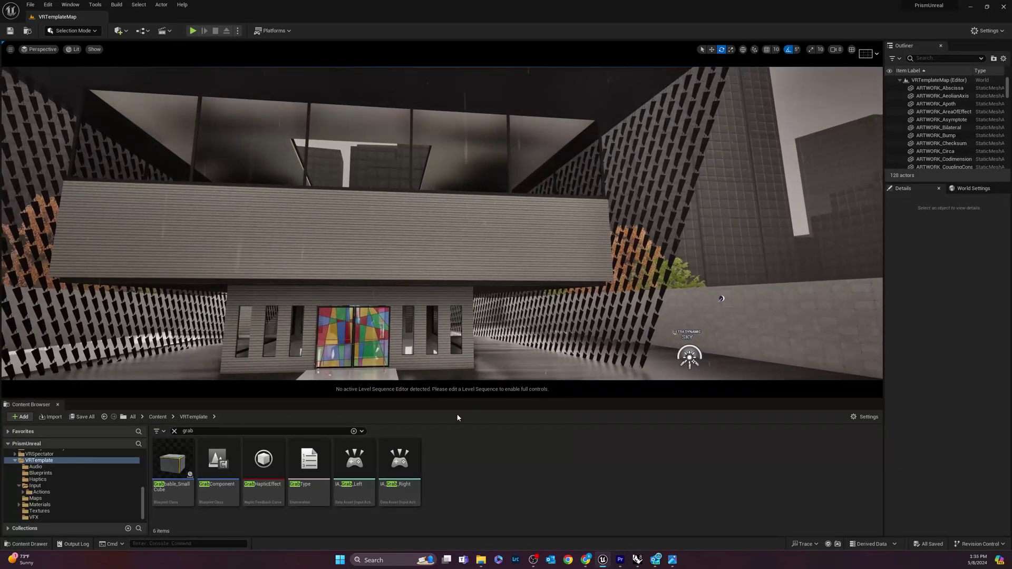
- Search the VRTemplate content folder for assets matching "grab"
click(42, 461)
click(211, 434)
text(gra)
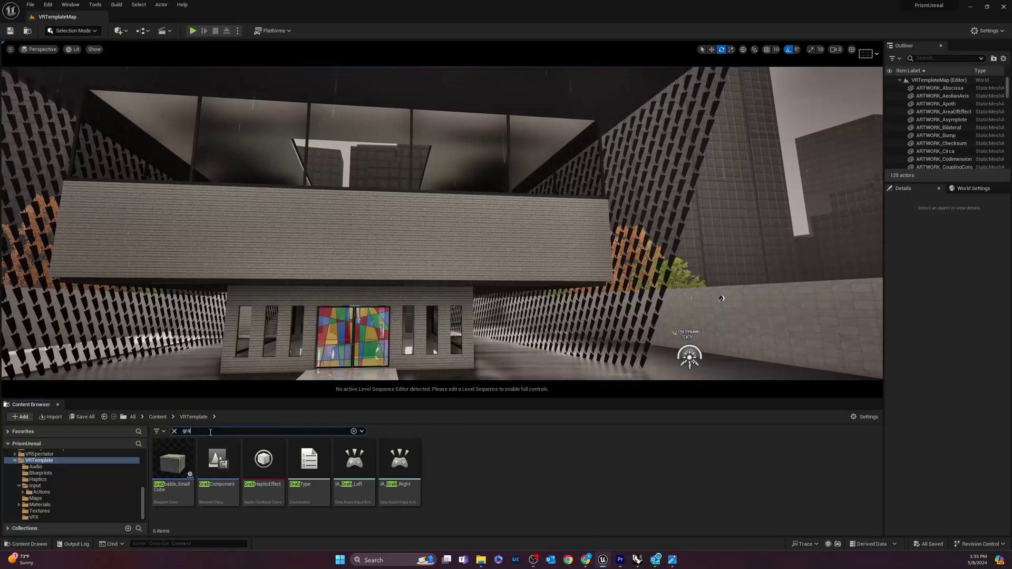
text(b)
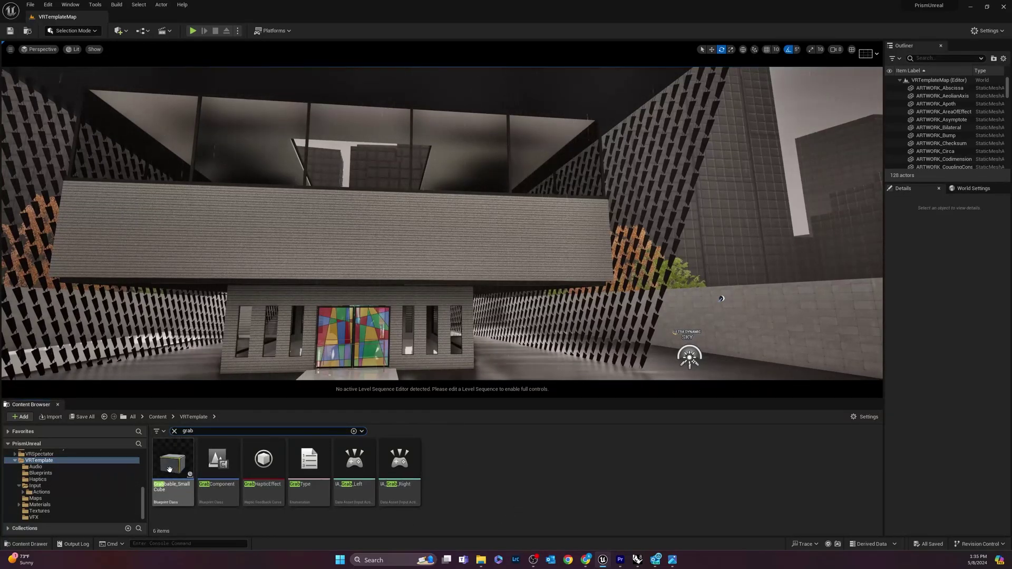
- Examine the pedestal with the purple crystal sculpture inside the gallery in Player Collision view mode
right_drag(443, 366, 396, 459)
right_drag(462, 343, 549, 369)
scroll(462, 341, up, 12)
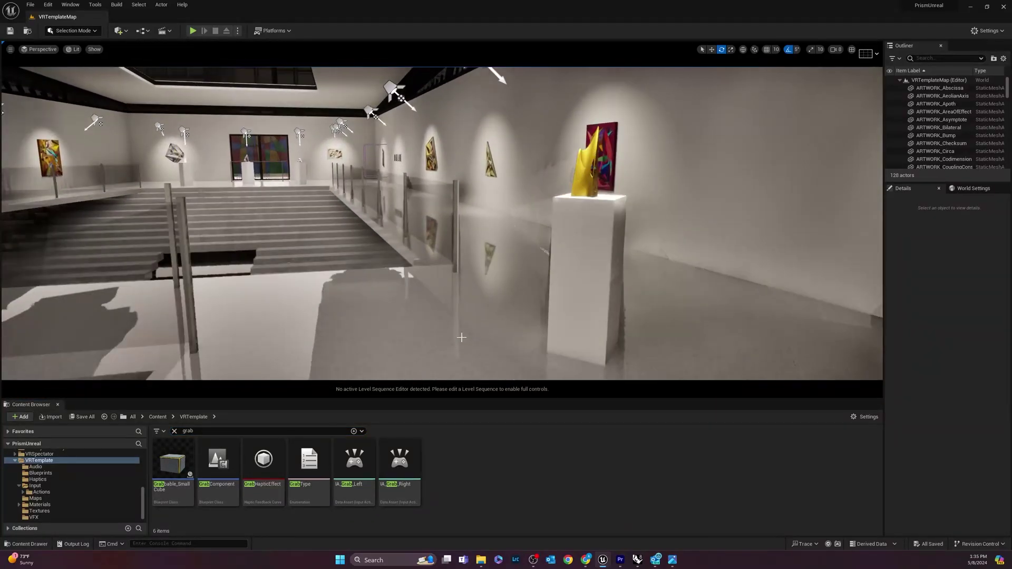
right_drag(462, 345, 520, 321)
mouse_move(463, 350)
right_down()
mouse_move(457, 330)
mouse_move(422, 324)
mouse_move(385, 358)
mouse_move(381, 342)
mouse_move(132, 345)
right_up()
mouse_move(147, 229)
right_down()
mouse_move(386, 206)
mouse_move(390, 230)
mouse_move(502, 274)
mouse_move(583, 271)
right_up()
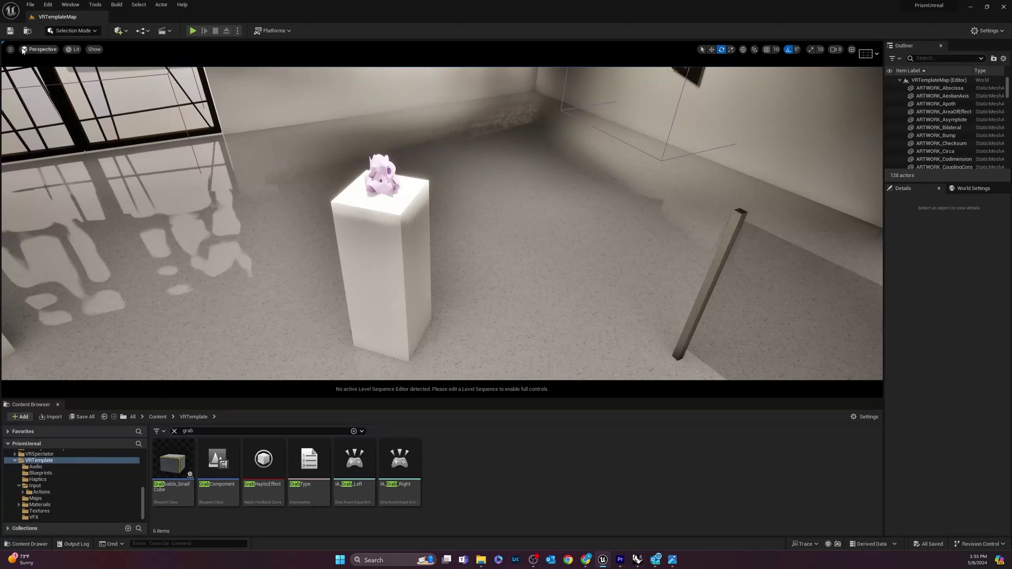
click(75, 49)
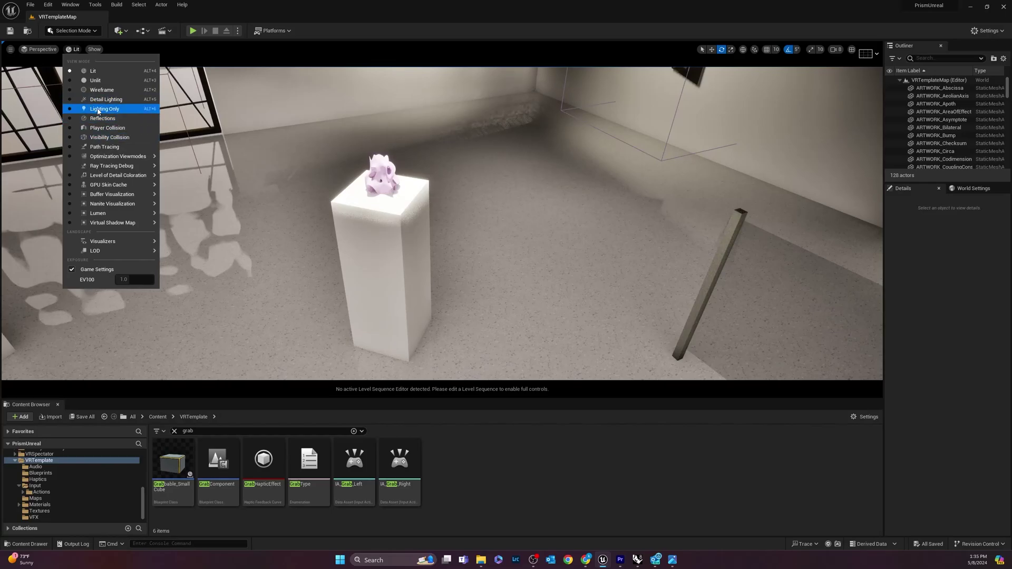
click(101, 128)
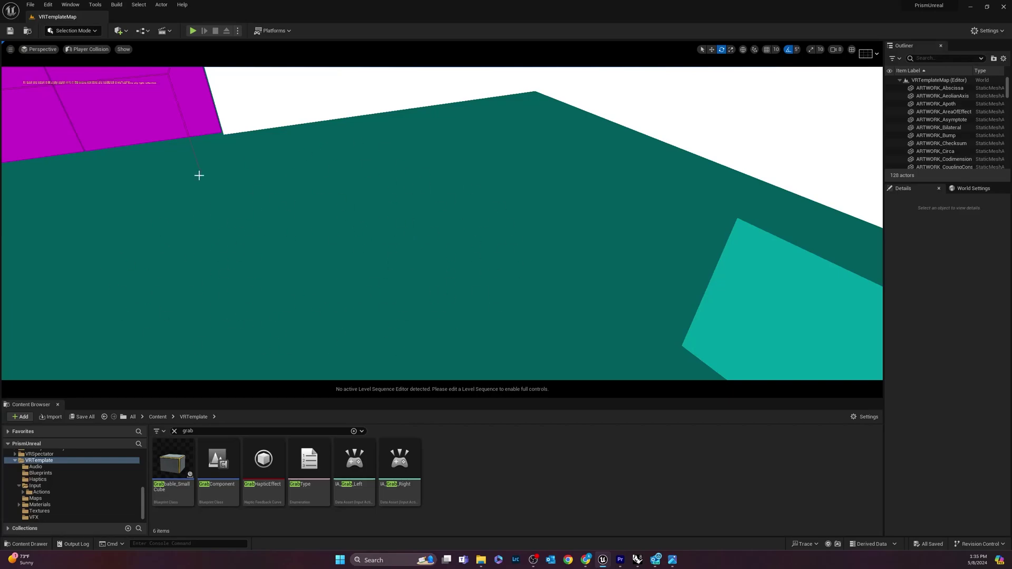
- Return the level viewport to Lit view mode
click(94, 31)
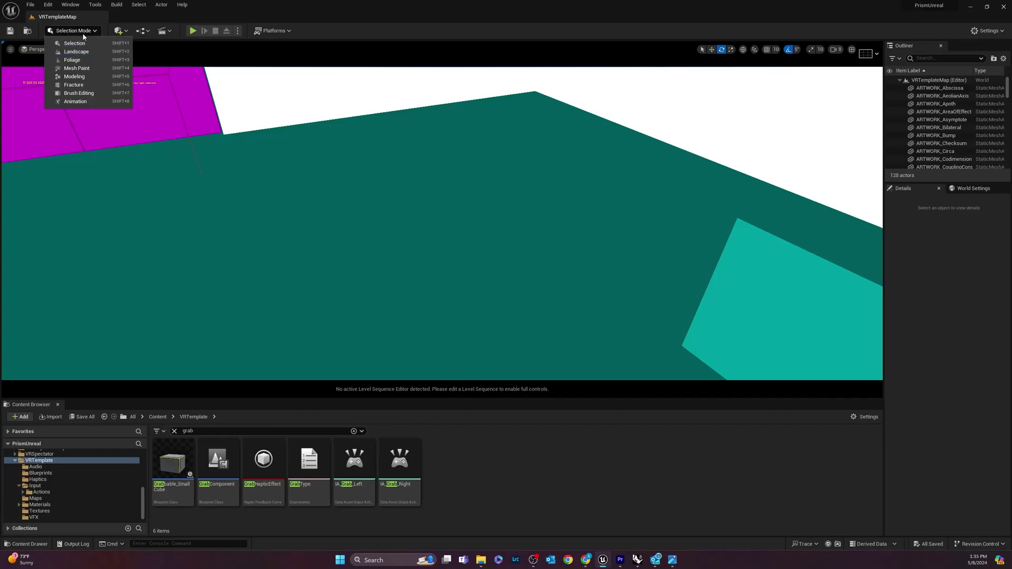
click(83, 32)
click(80, 50)
click(89, 70)
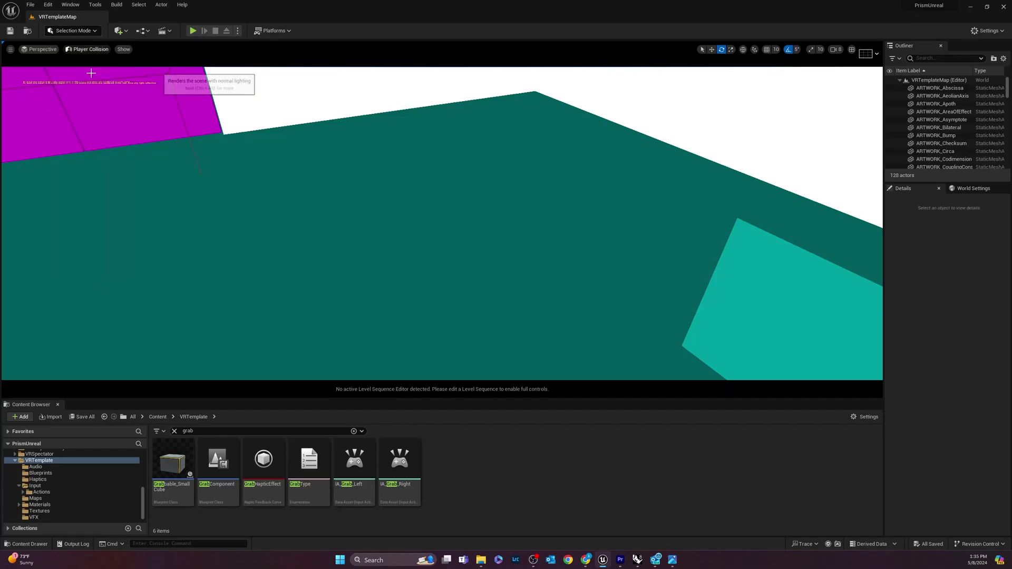
- Open the mesh ARTWORK_Pedistal_7 under the purple sculpture for editing and add a box simplified collision
click(422, 232)
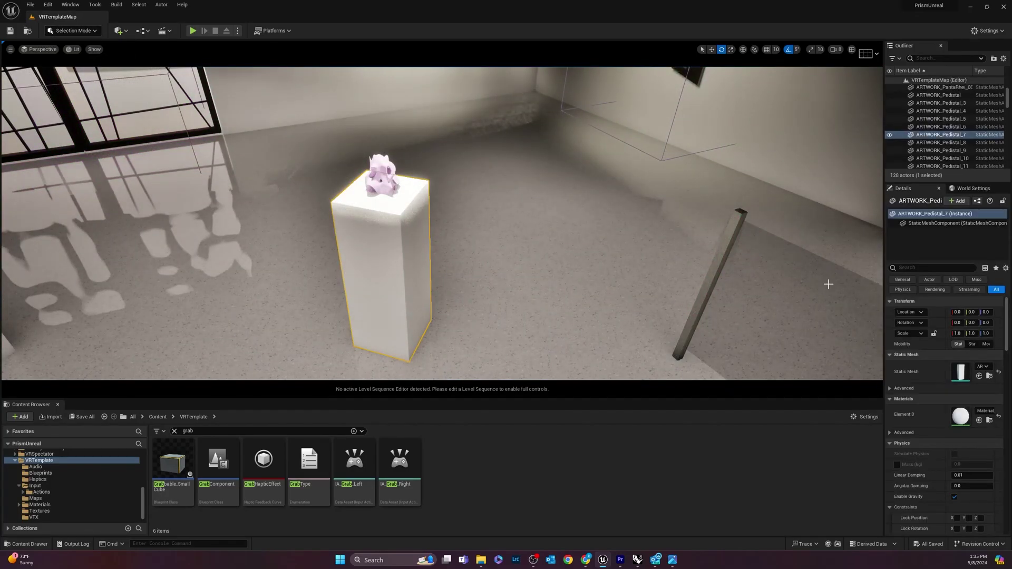
right_click(914, 136)
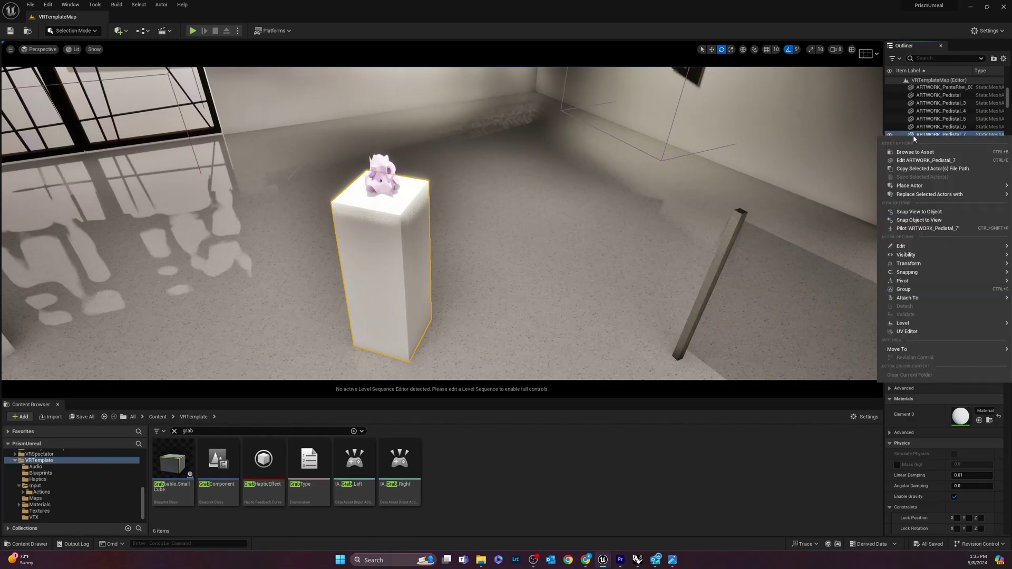
click(918, 161)
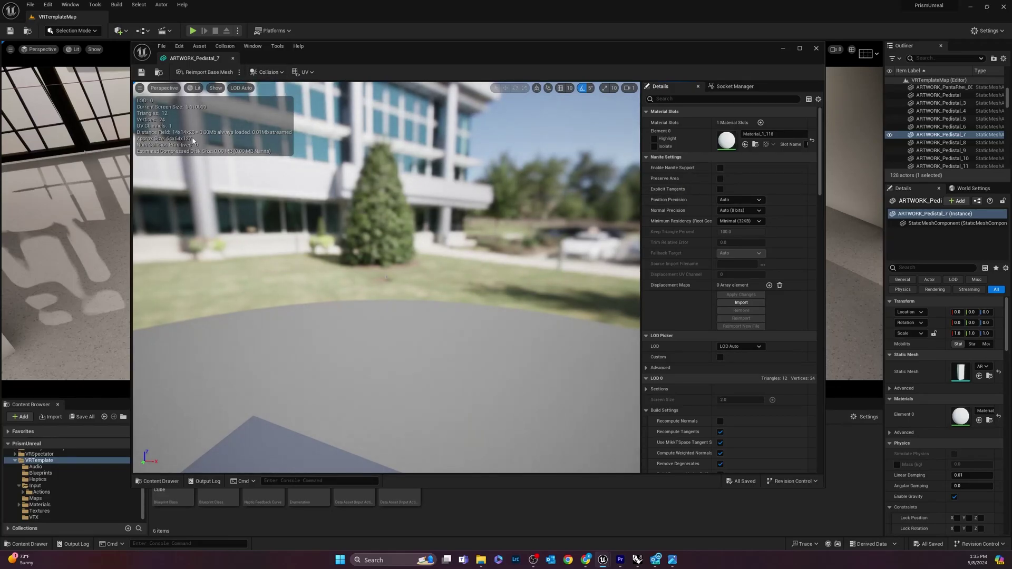
click(267, 73)
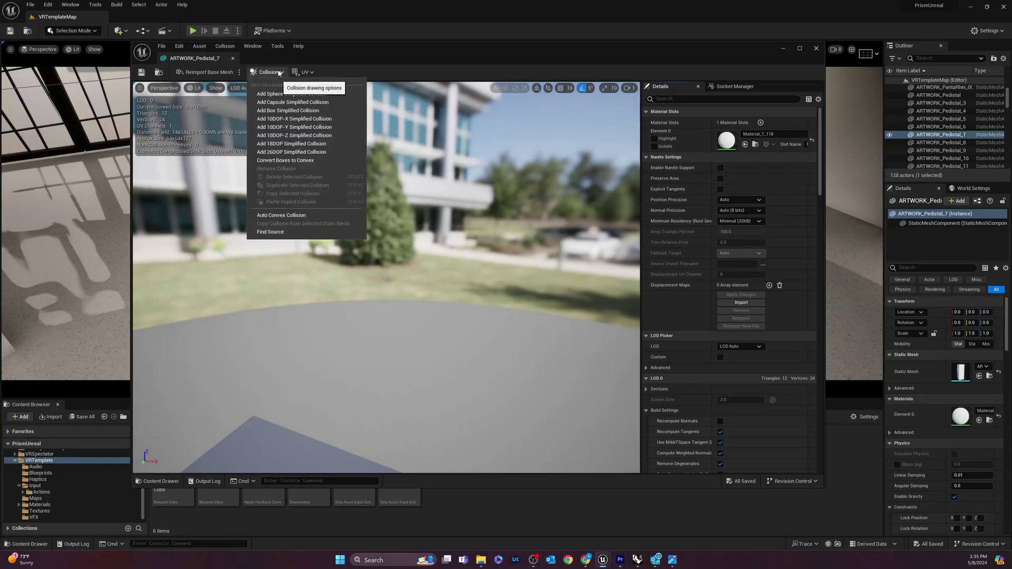
click(285, 111)
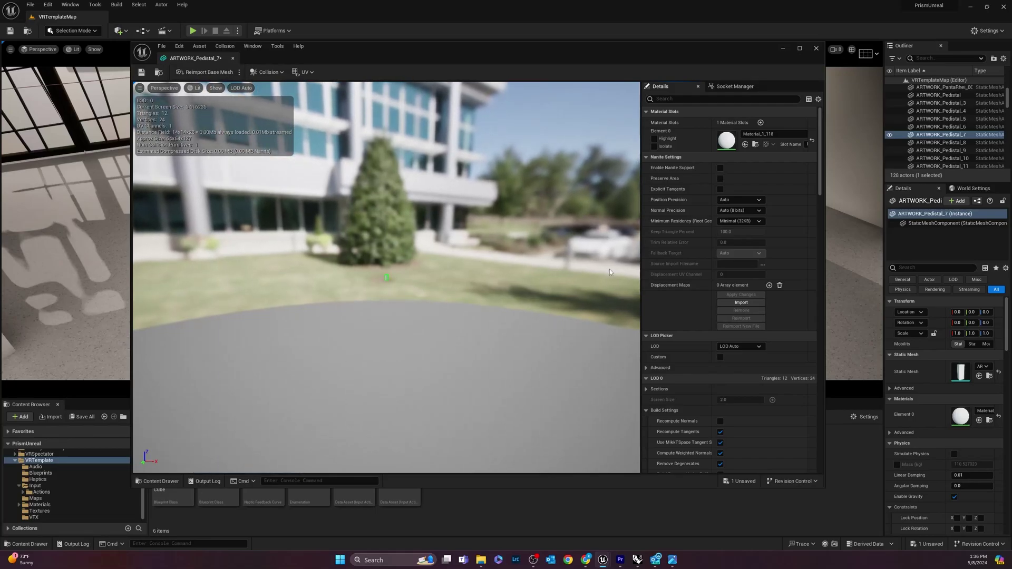
- Inspect the box collision around the pedestal mesh, then save the mesh and close its editor
scroll(380, 279, up, 10)
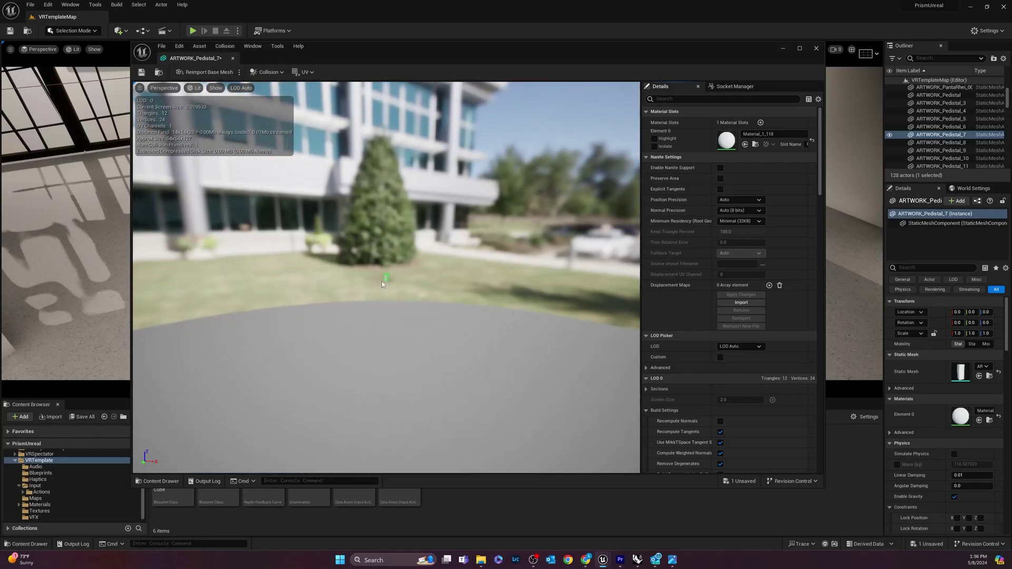
scroll(388, 273, up, 10)
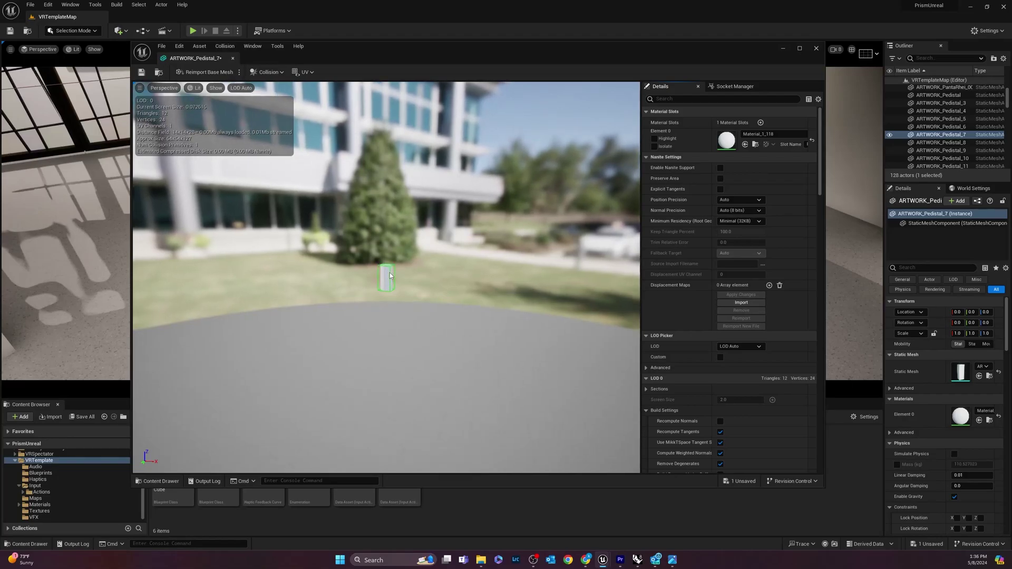
scroll(386, 276, down, 5)
scroll(387, 274, up, 4)
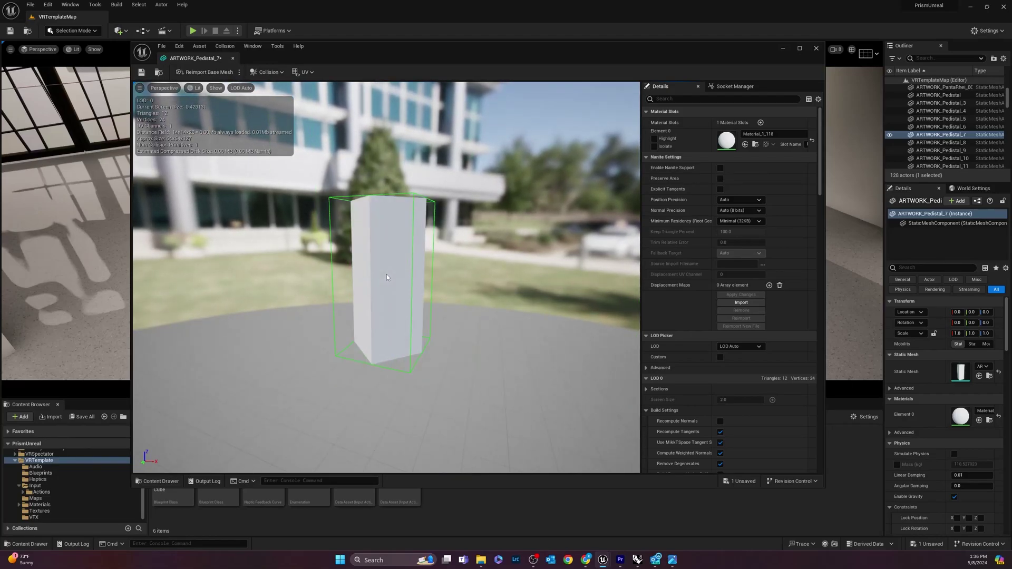
right_drag(387, 275, 306, 348)
drag(369, 316, 406, 279)
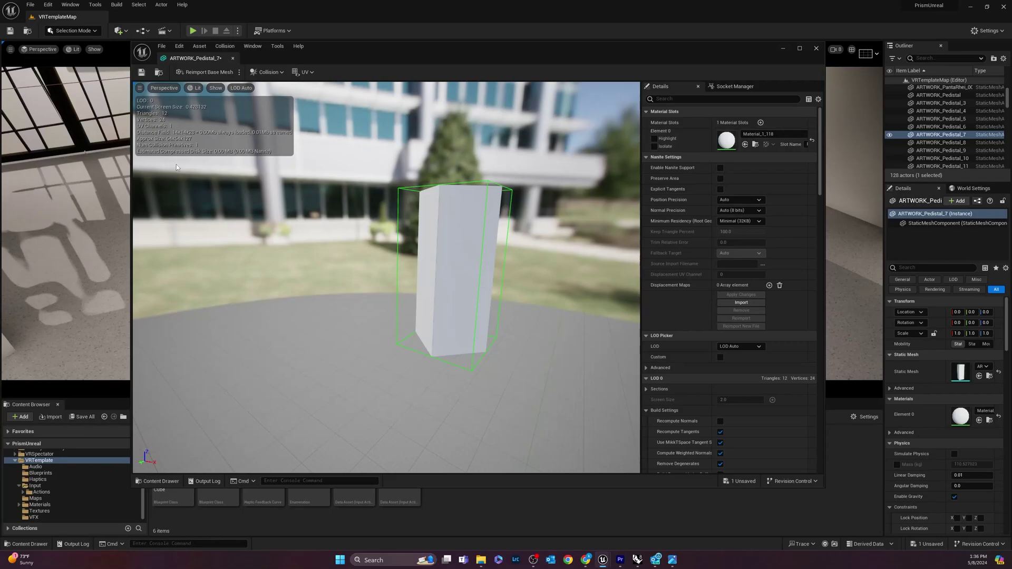
click(141, 73)
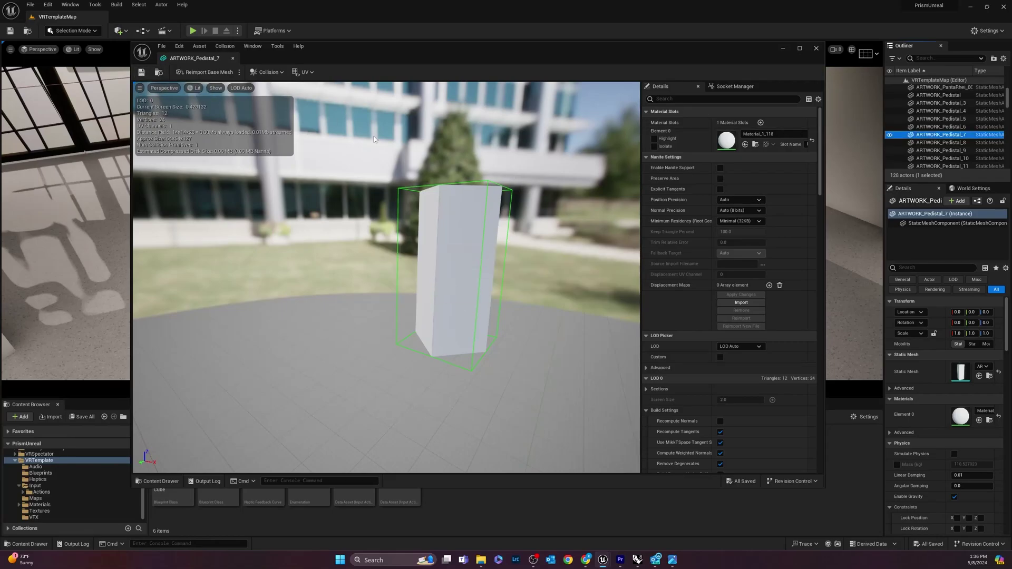
click(818, 48)
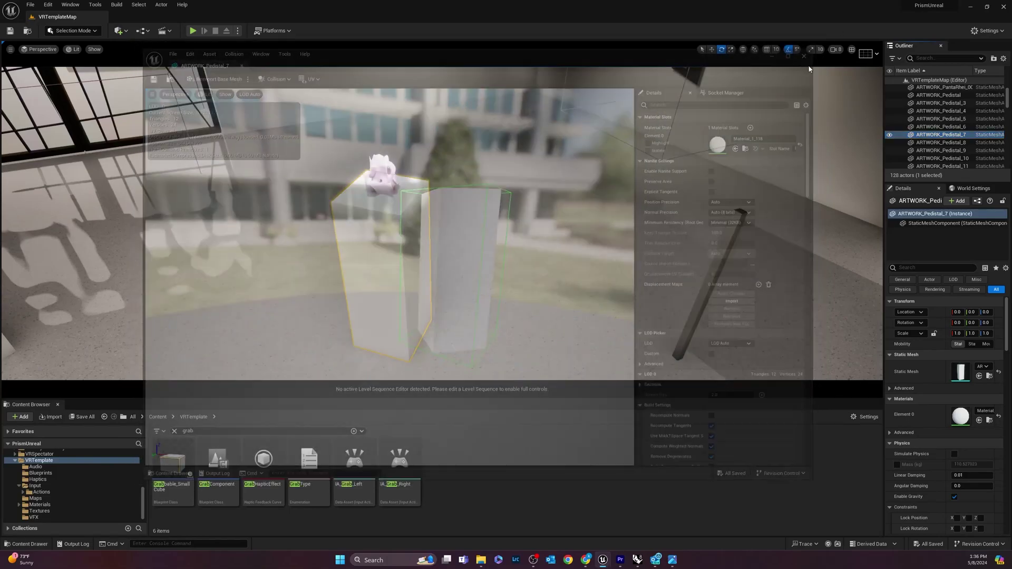
- Add a box simplified collision to the purple sculpture's mesh ARTWORK_Monomial, then save it and close its editor
click(376, 163)
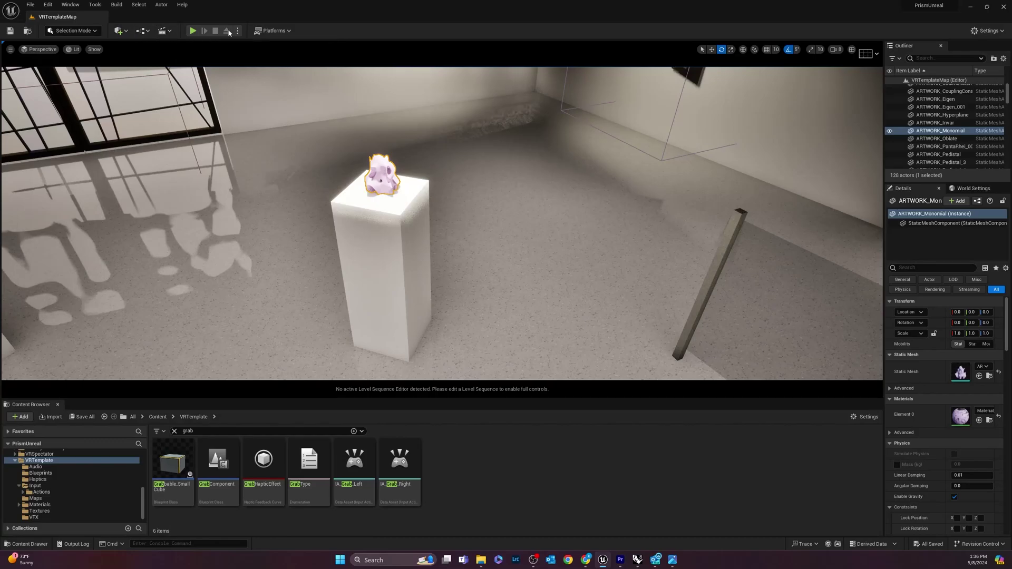
right_click(916, 133)
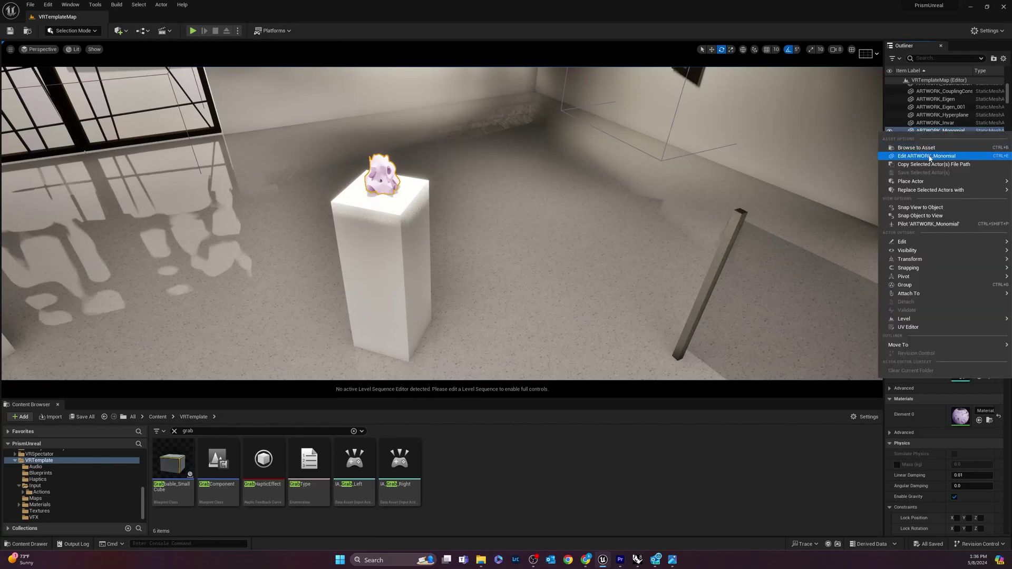
click(928, 157)
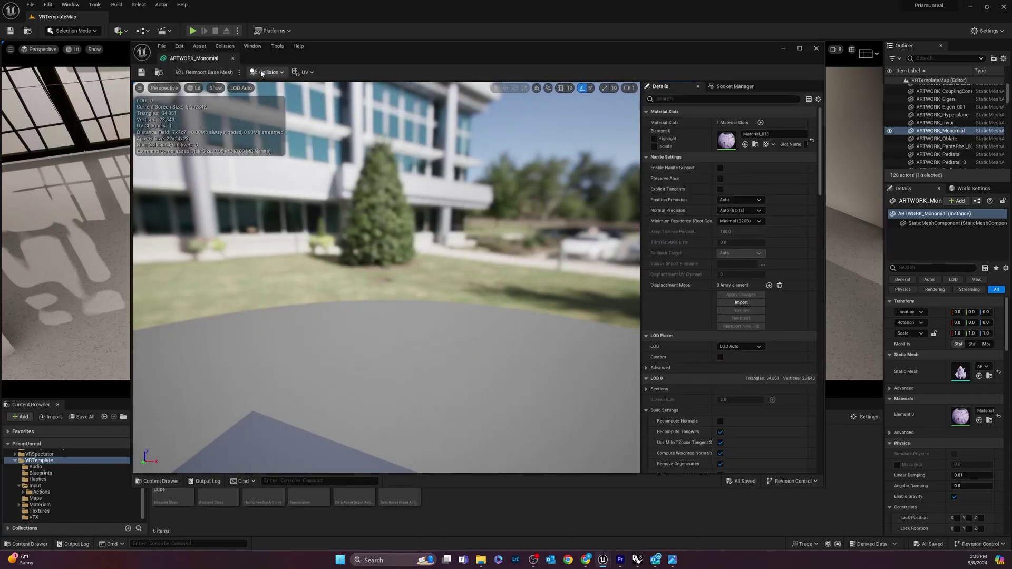
click(268, 72)
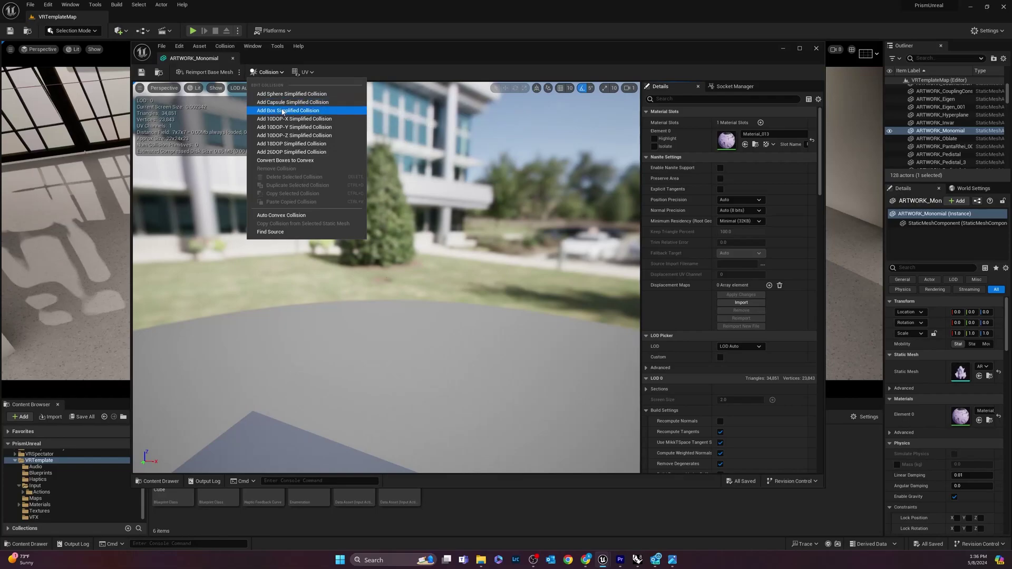
click(281, 110)
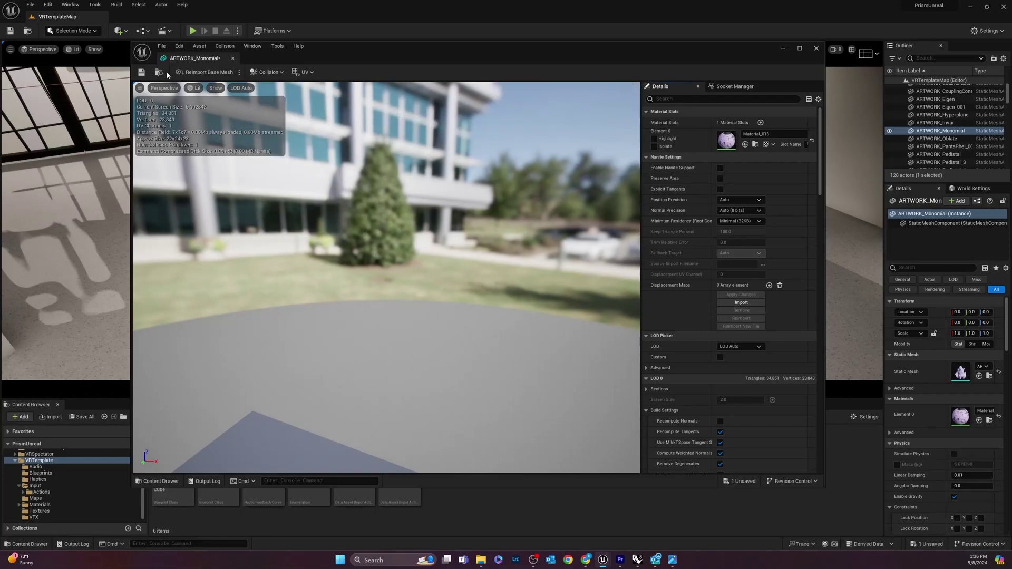
click(145, 75)
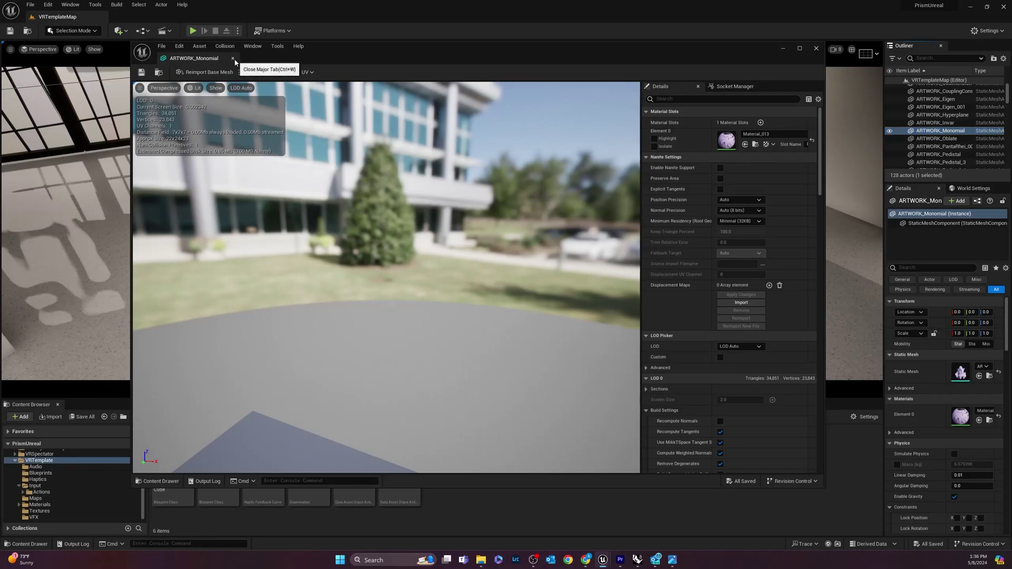
click(233, 59)
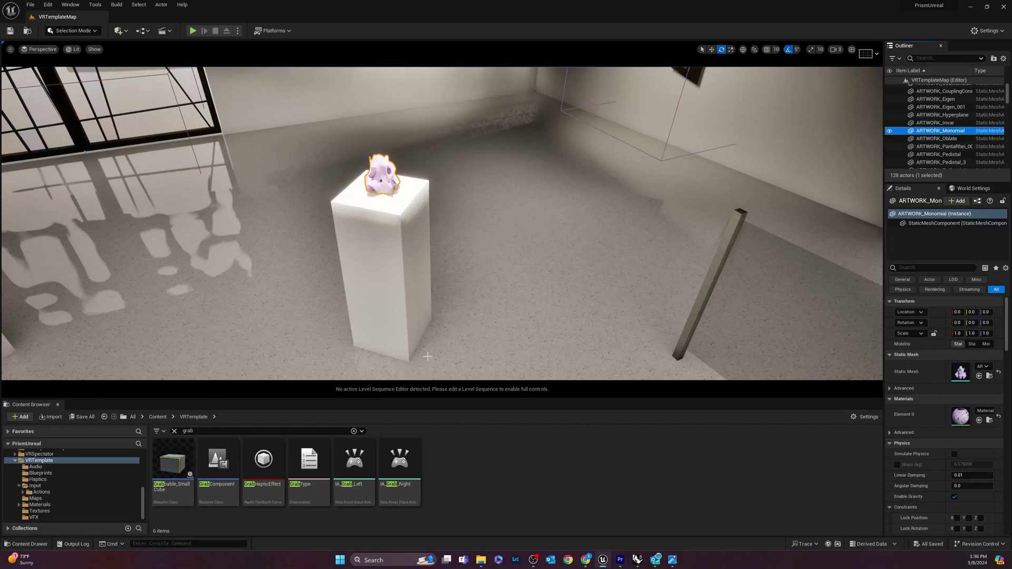
- Look over the other pedestals and artworks in the gallery, from above and inside, ending at the purple sculpture
mouse_move(579, 239)
right_down()
mouse_move(622, 236)
mouse_move(569, 237)
right_up()
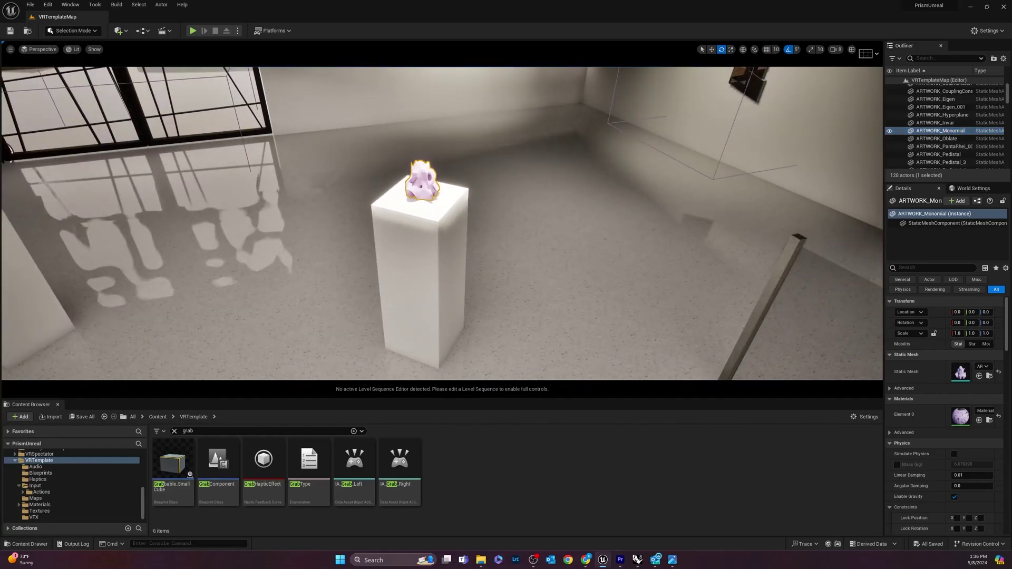
scroll(411, 214, down, 12)
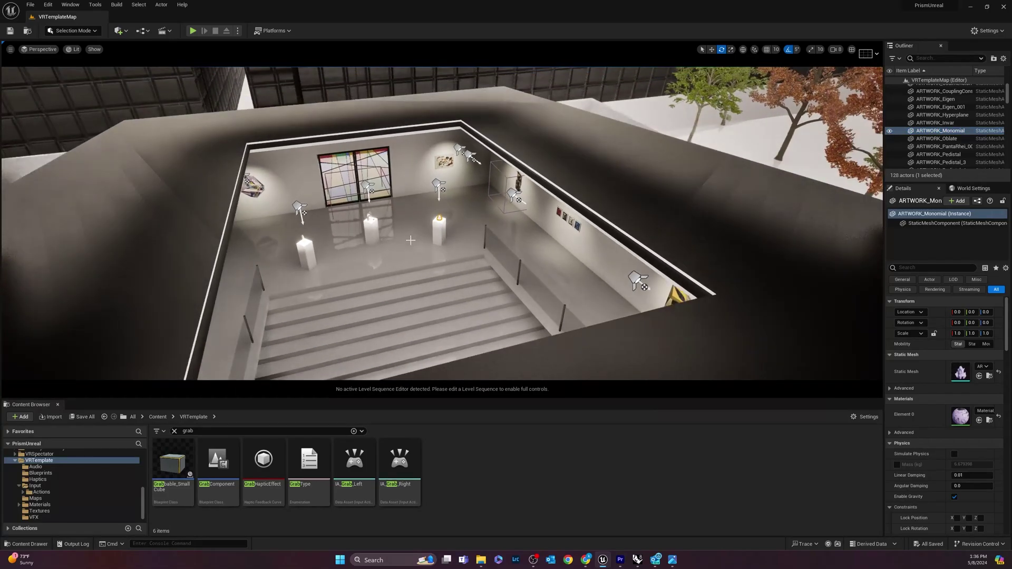
right_drag(411, 213, 465, 238)
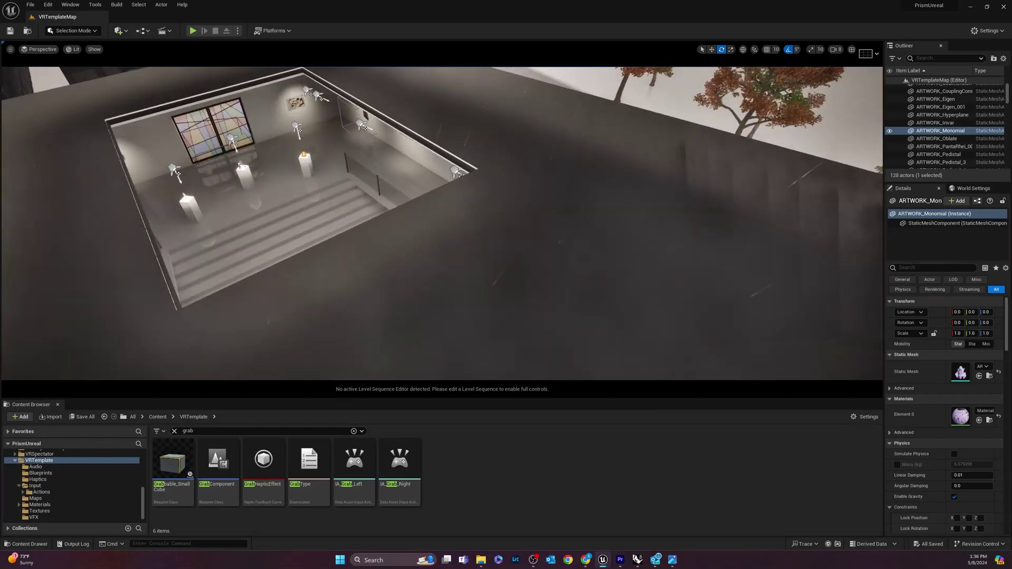
right_drag(559, 272, 685, 248)
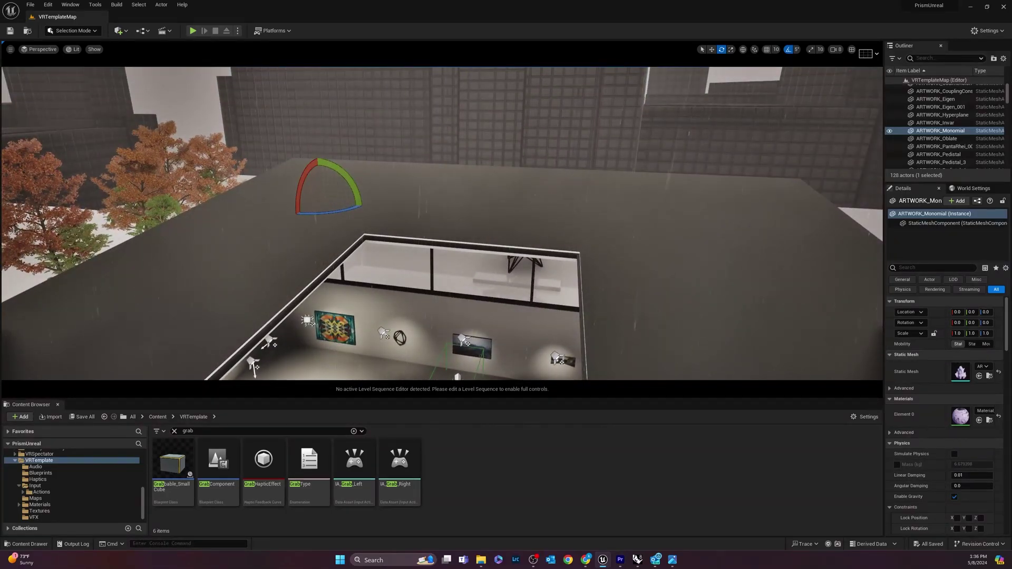
right_drag(401, 216, 454, 174)
scroll(356, 251, up, 8)
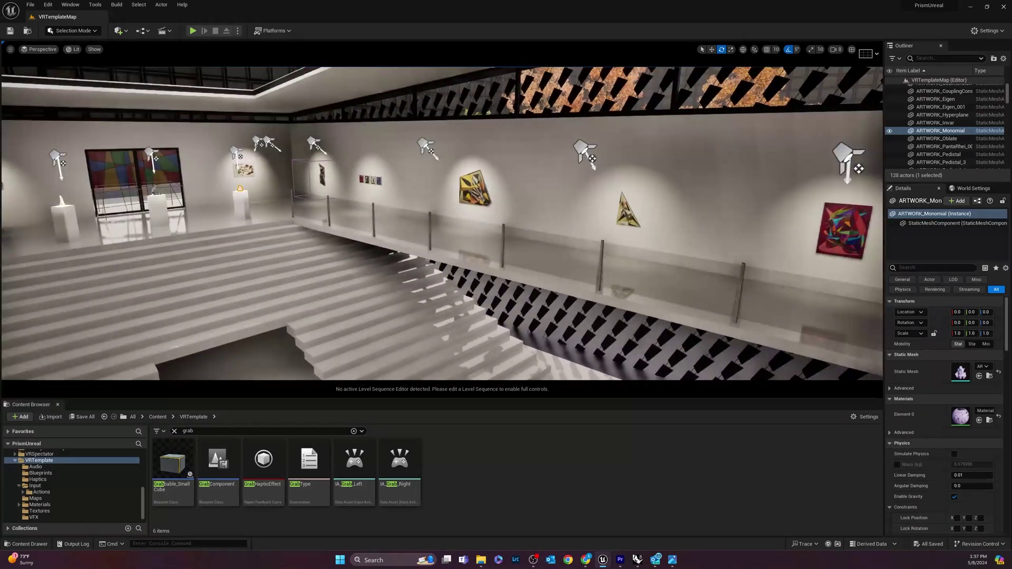
right_drag(398, 270, 380, 306)
scroll(397, 269, up, 5)
scroll(397, 269, up, 4)
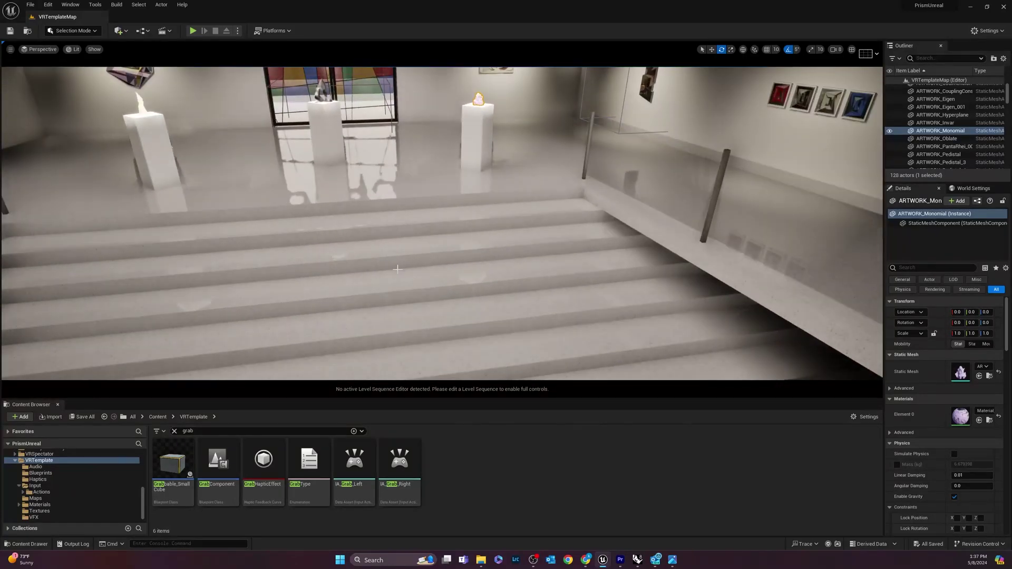
right_drag(398, 269, 521, 228)
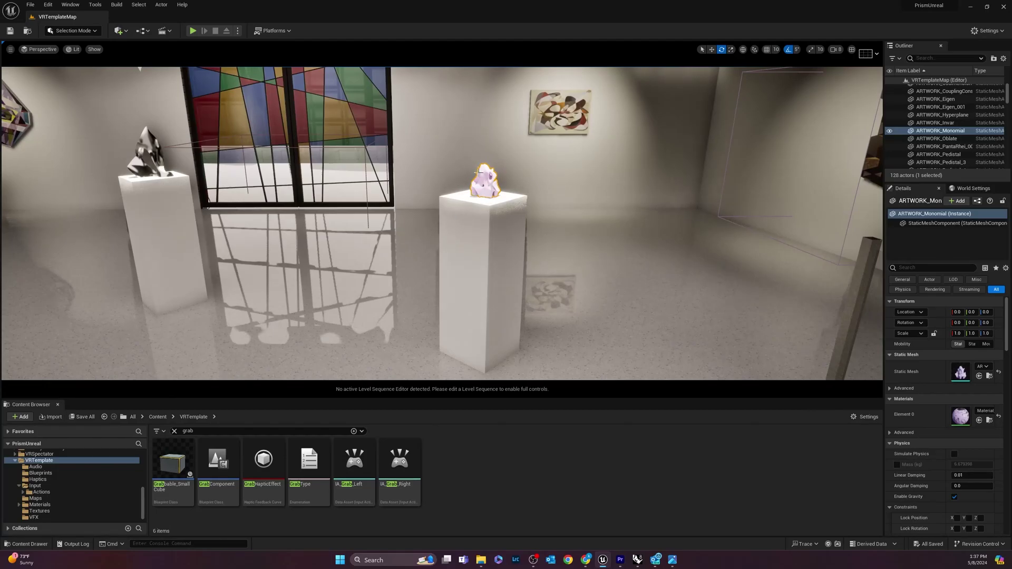
- Switch to Modeling mode and use Edit Pivot to move the purple sculpture's pivot to the centre of its mesh
click(83, 31)
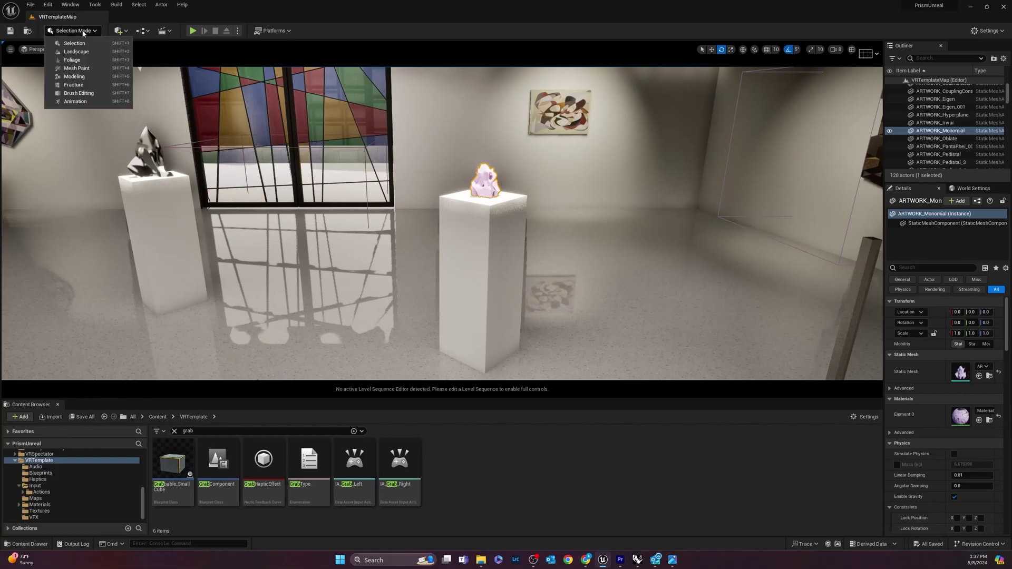
click(74, 77)
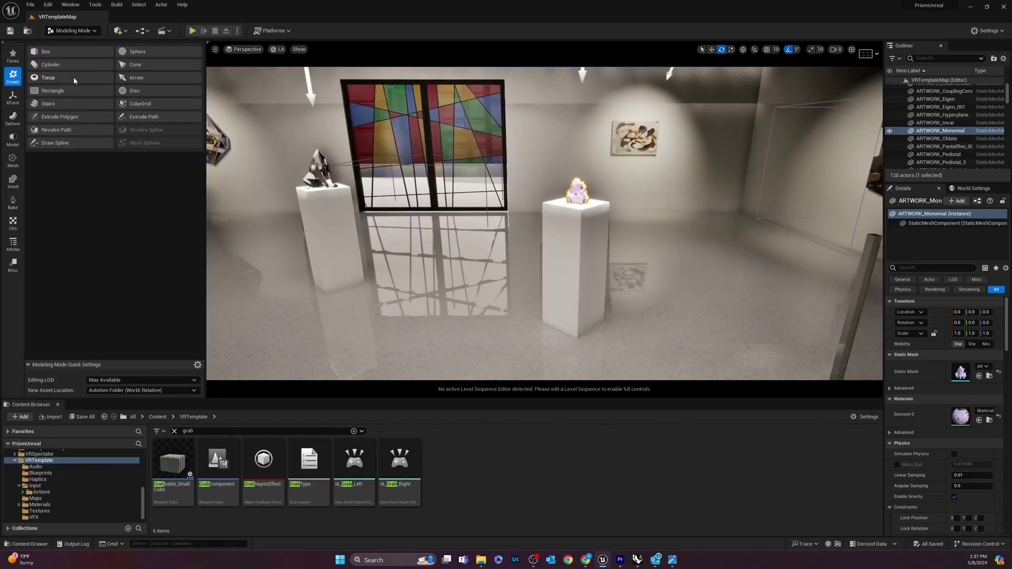
click(13, 97)
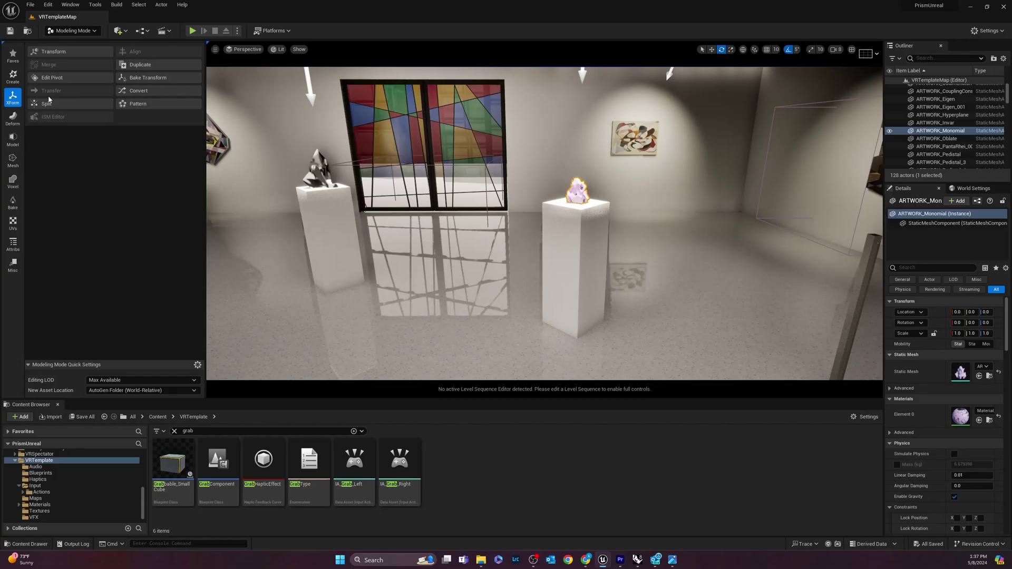
click(46, 79)
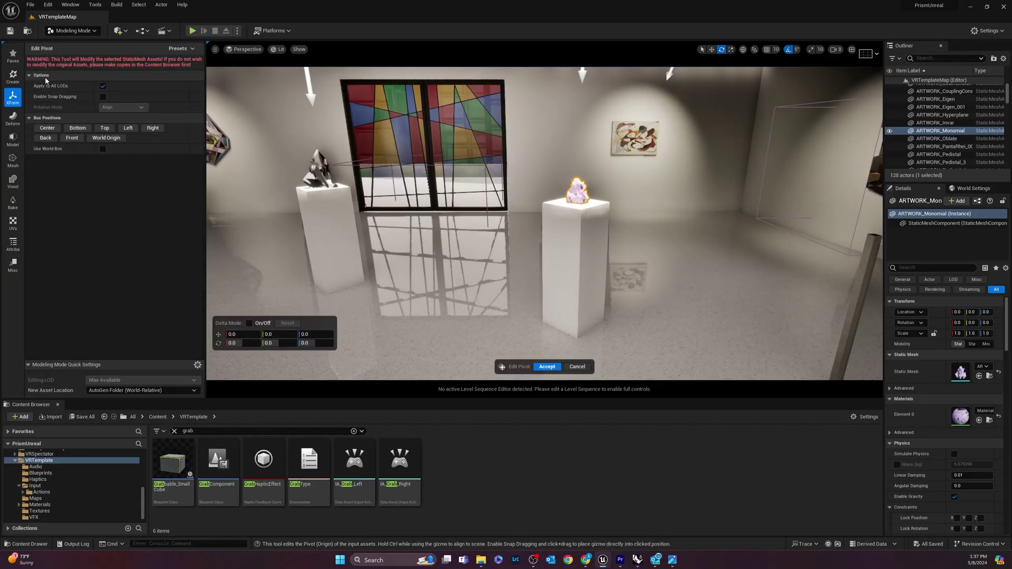
click(47, 128)
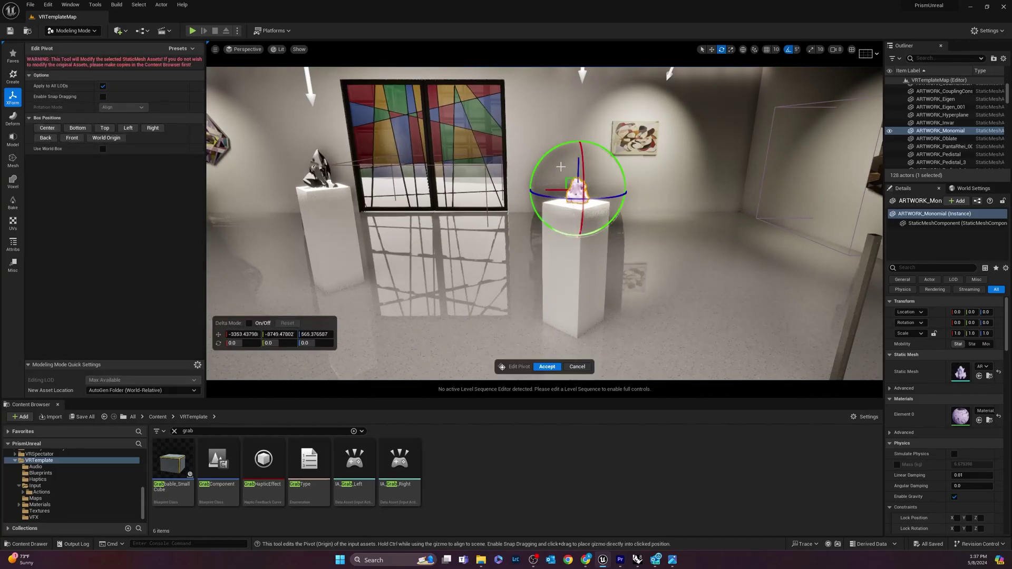
click(549, 367)
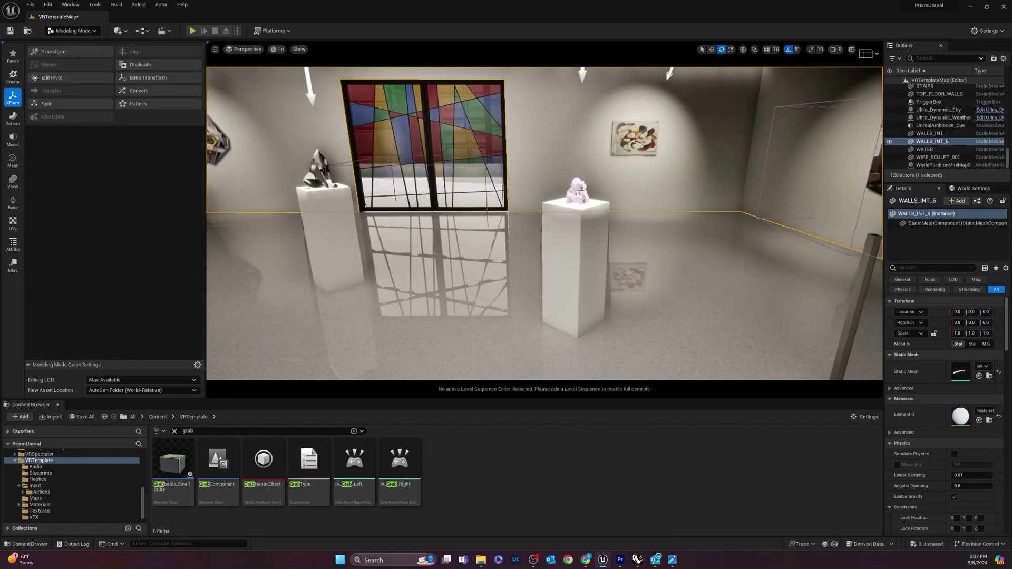
drag(577, 172, 576, 154)
key(ctrl+z)
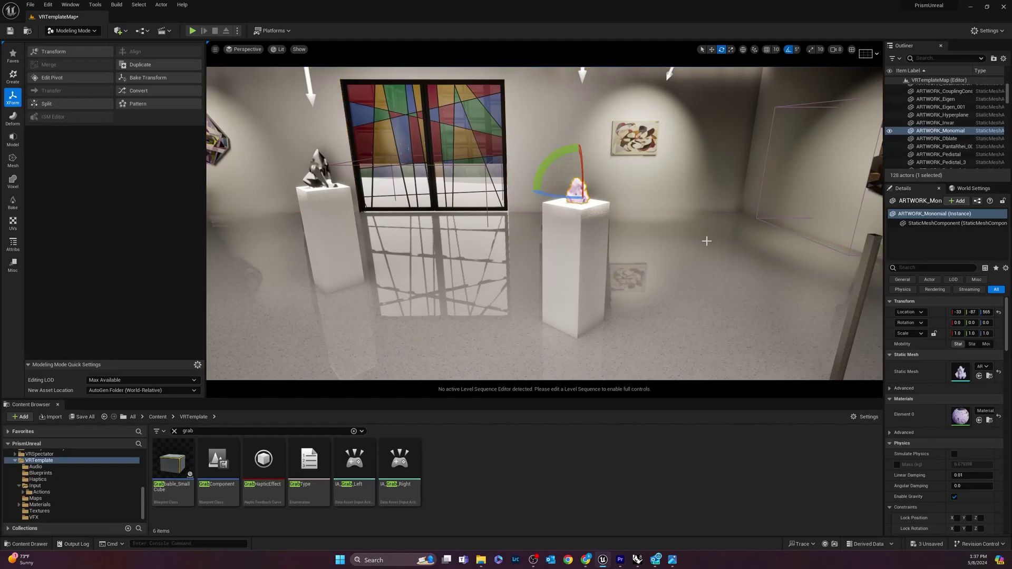
- Place the Grabbable_SmallCube blueprint in the level beside the purple sculpture on its pedestal
right_drag(634, 249, 664, 247)
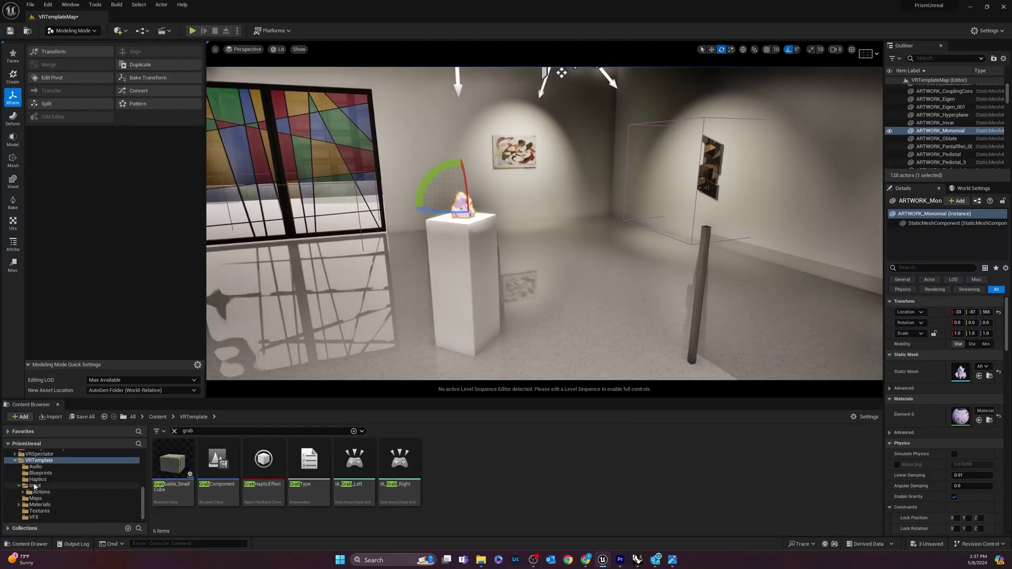
click(173, 463)
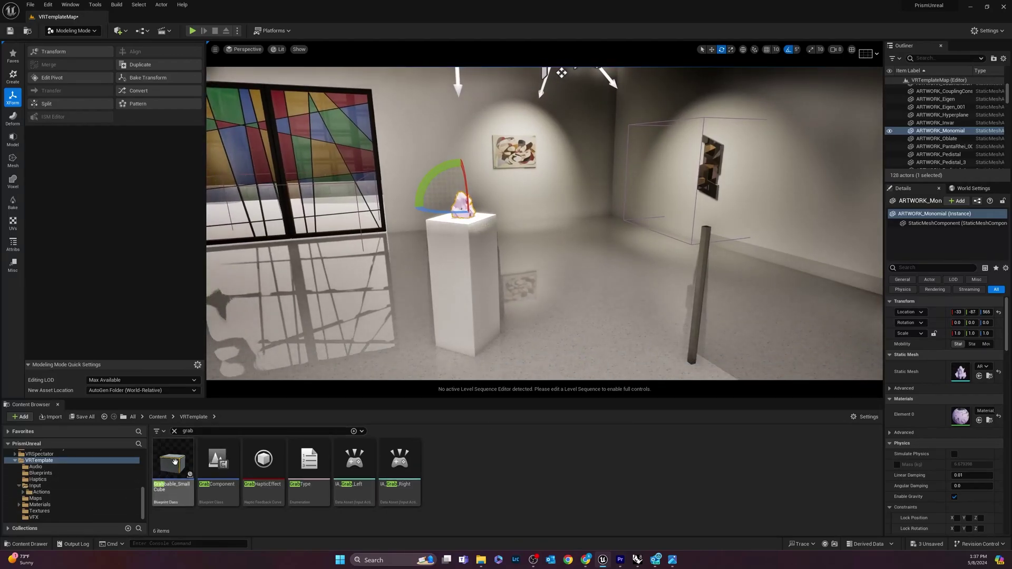
drag(173, 463, 433, 219)
scroll(432, 220, up, 1)
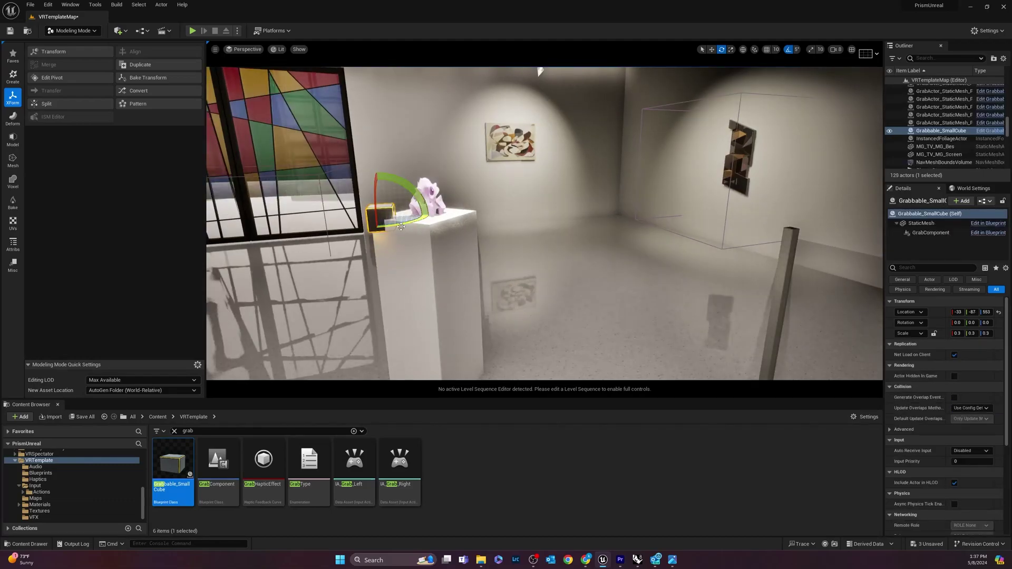
right_drag(433, 222, 411, 261)
scroll(432, 221, up, 2)
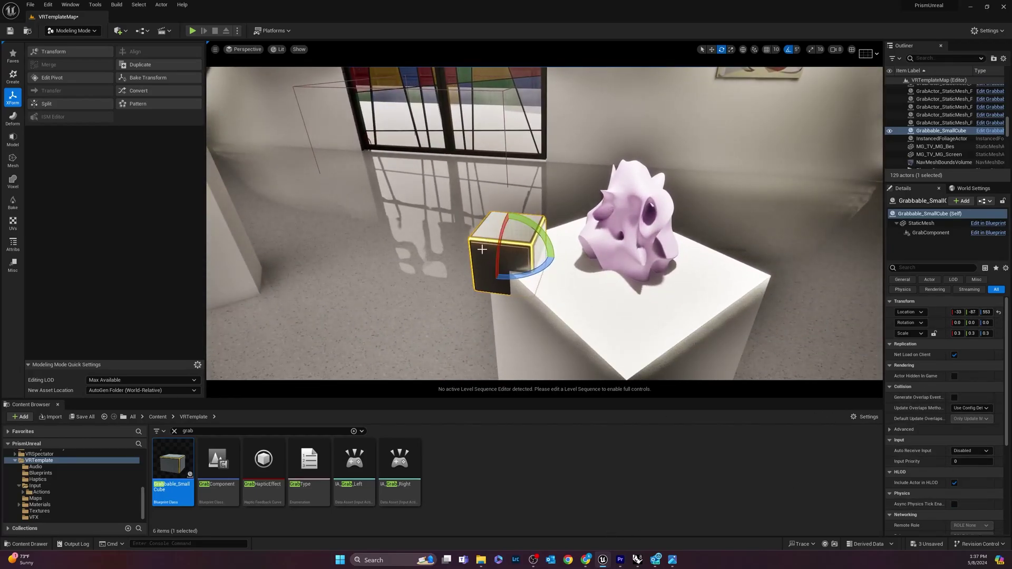
- Replace the static mesh of the placed Grabbable_SmallCube with ARTWORK_Monomial
click(939, 224)
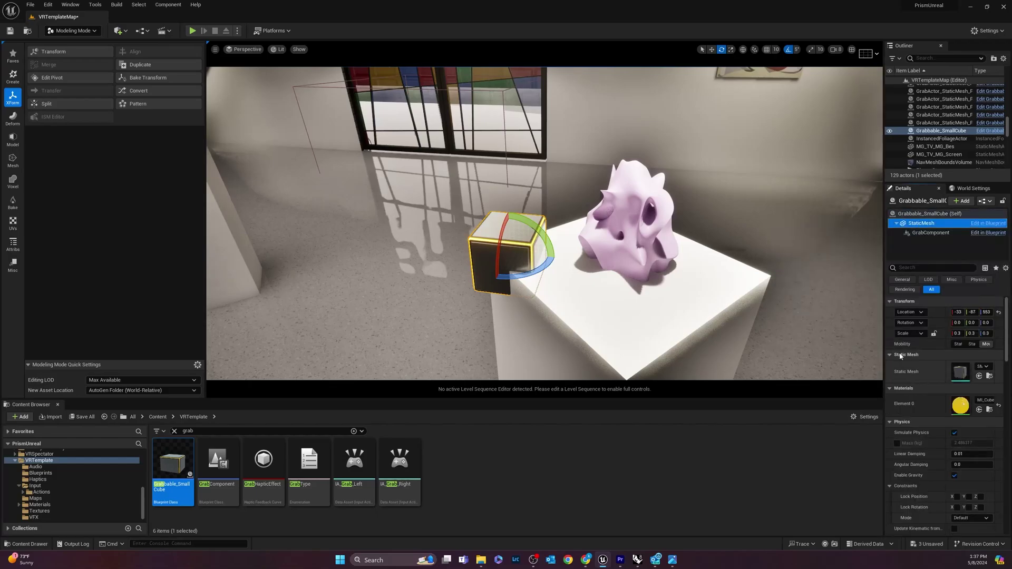
click(984, 366)
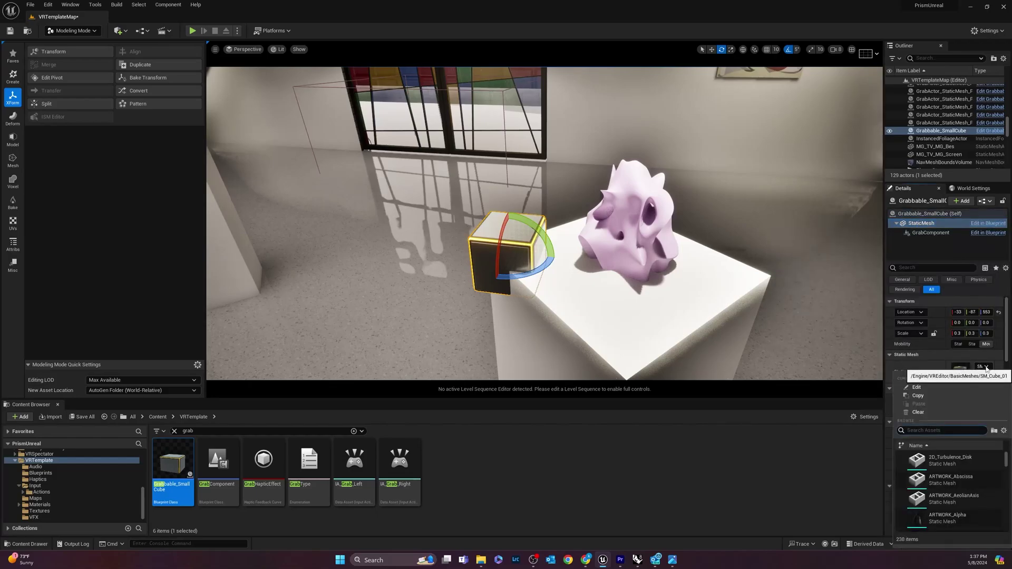
click(628, 206)
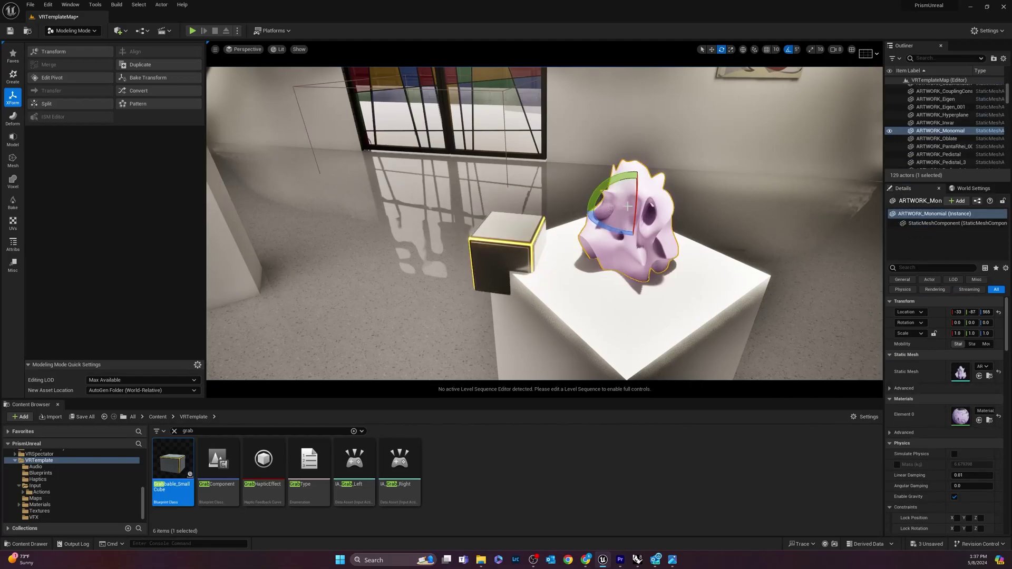
click(508, 245)
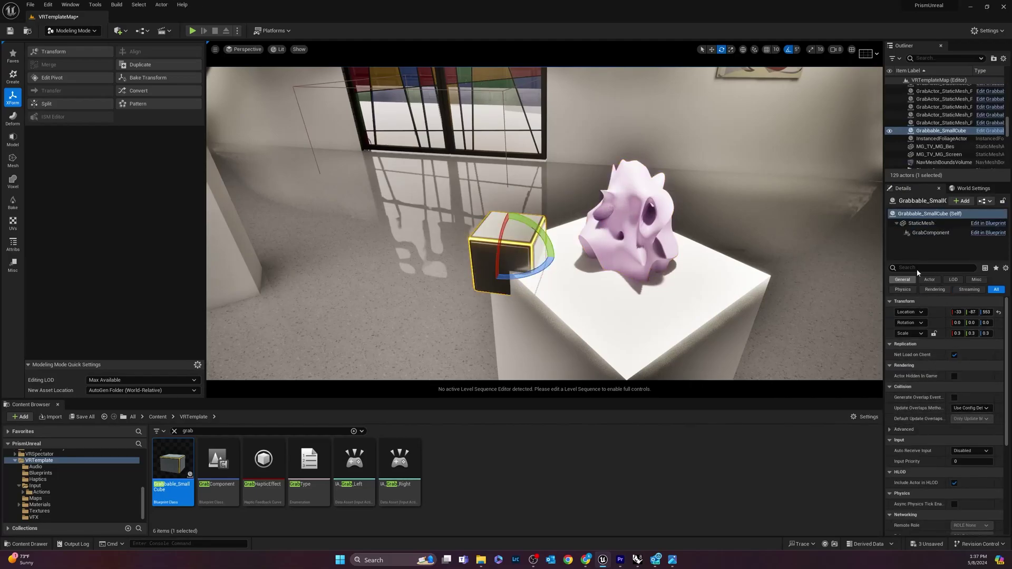
click(923, 224)
click(983, 366)
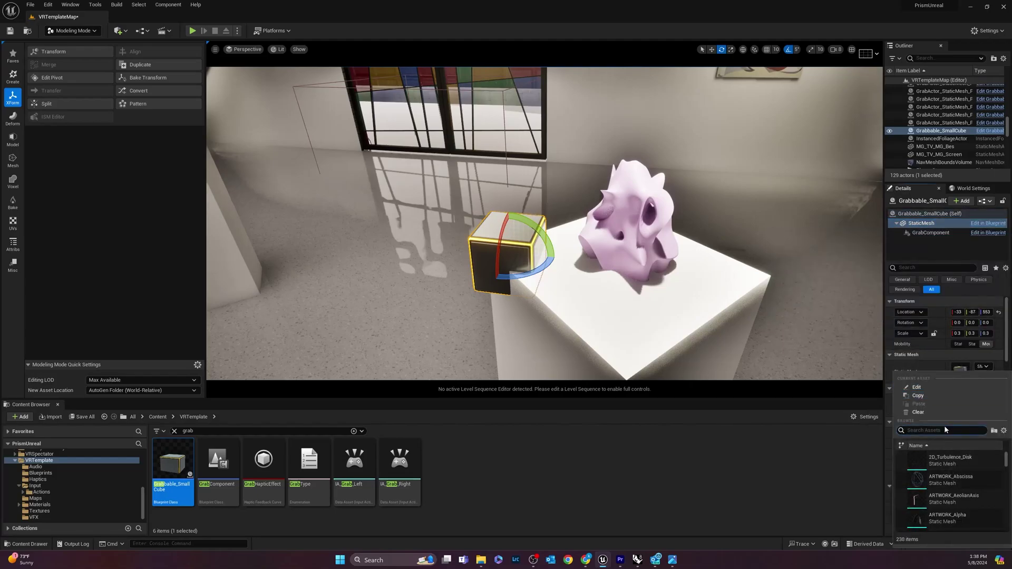
text(mon)
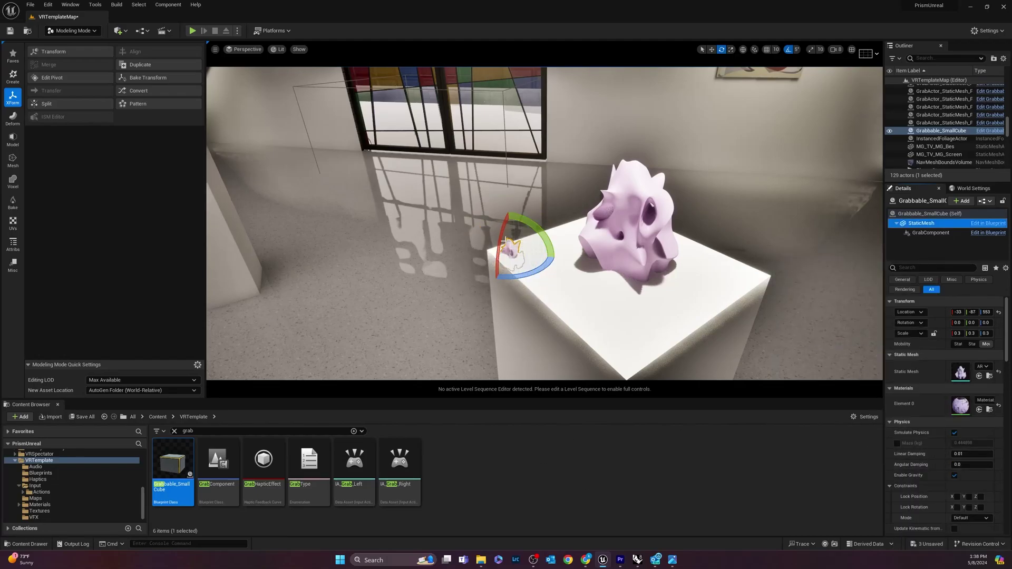
- Set the grabbable sculpture's scale to 1 on the X, Y and Z axes
click(958, 334)
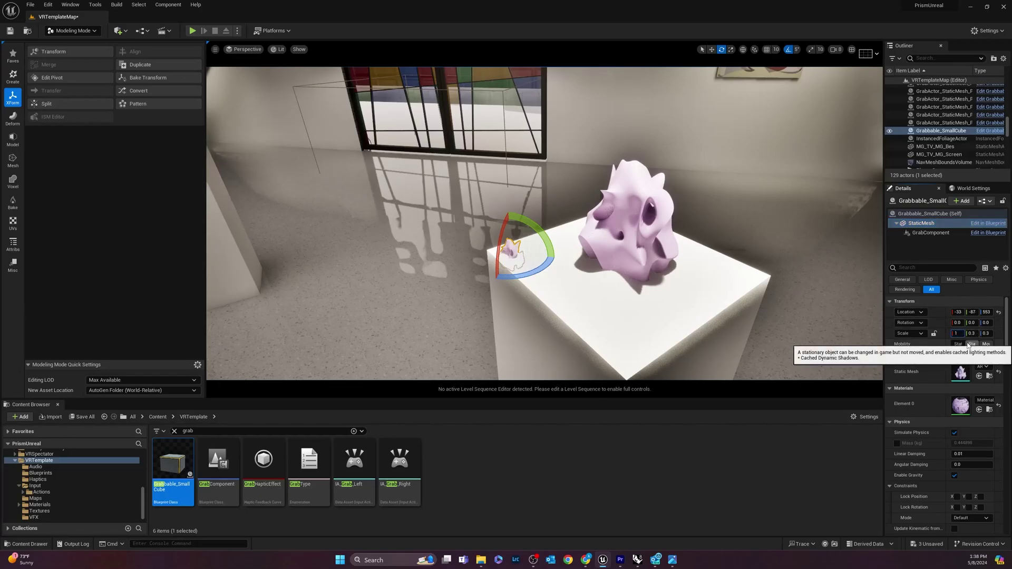
text(1)
key(Return)
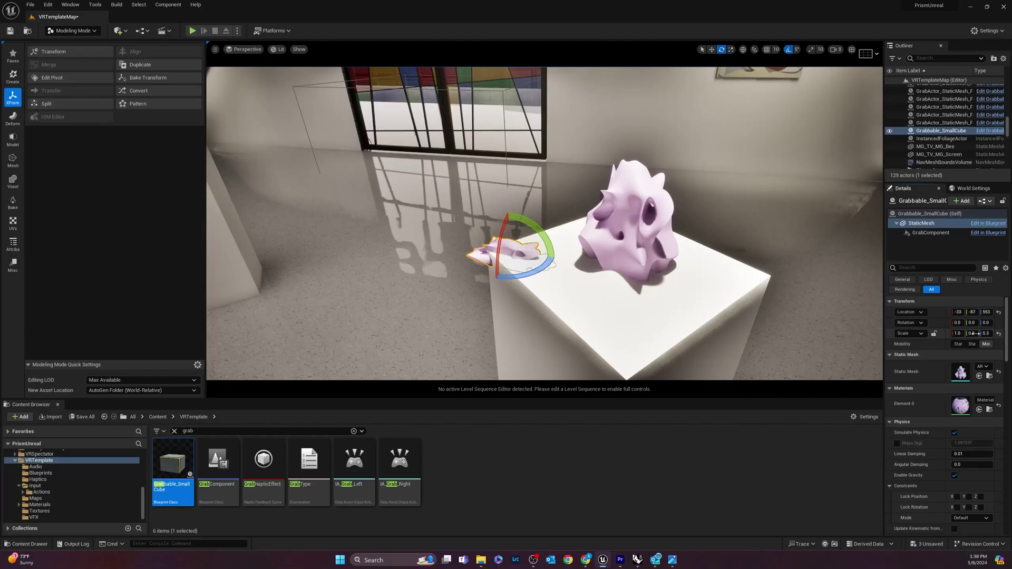
click(975, 333)
text(1)
key(Return)
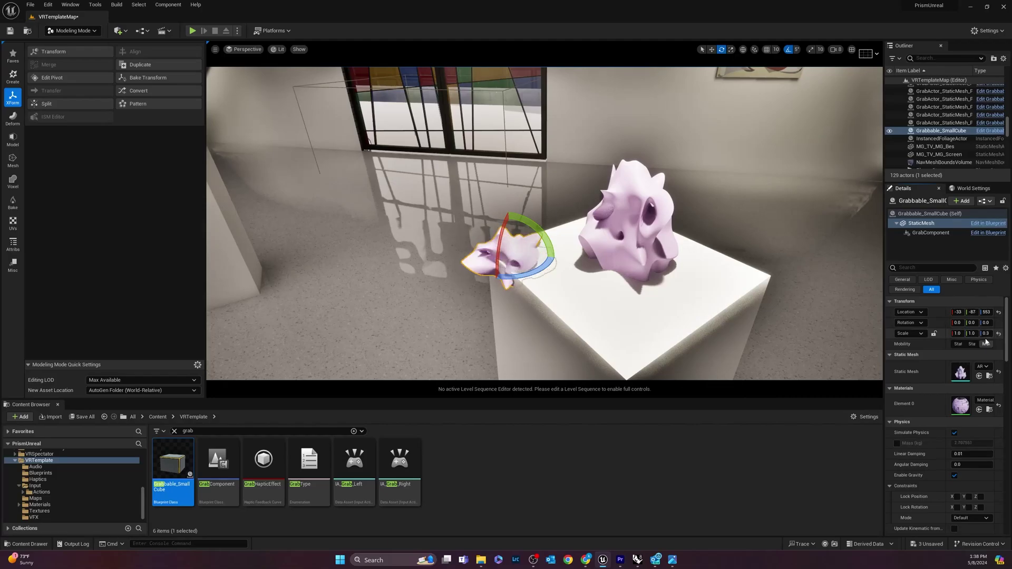
click(986, 334)
text(1)
key(Return)
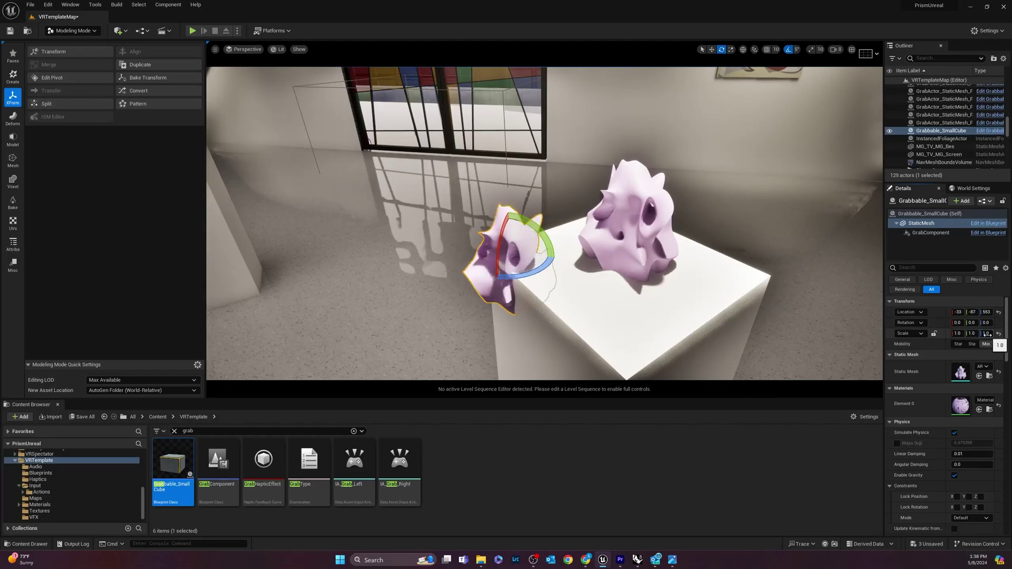
- Delete the original ARTWORK_Monomial sculpture from the pedestal
right_drag(530, 308, 566, 323)
drag(527, 282, 673, 216)
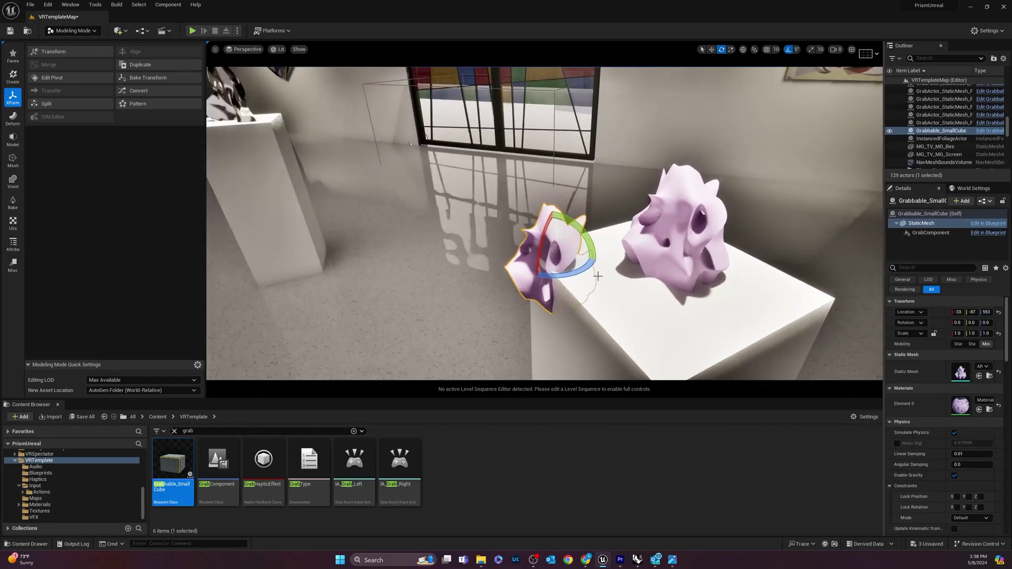
click(673, 216)
key(Delete)
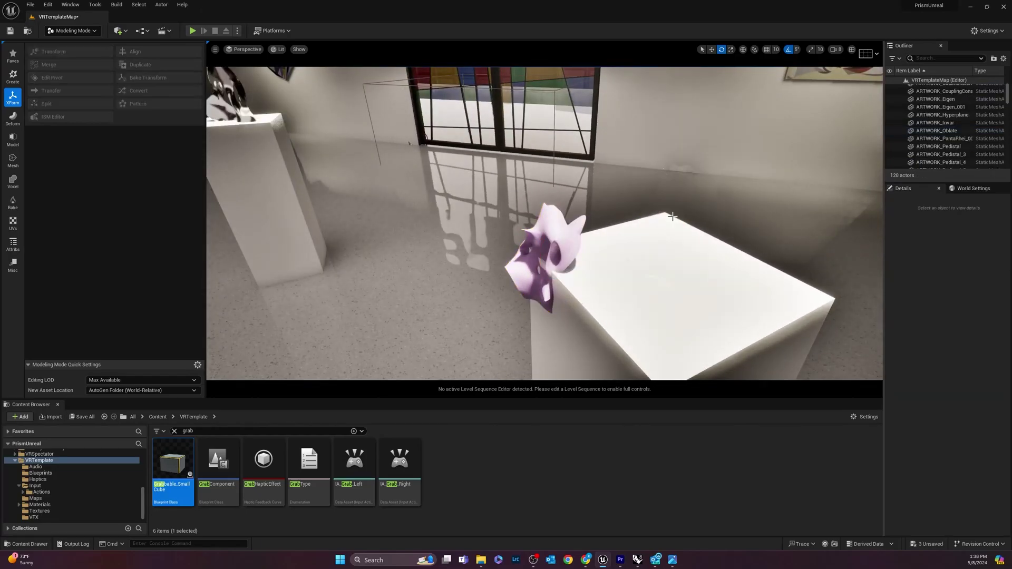
- Move the grabbable sculpture up and across onto the middle of the pedestal top, lowering it close to the surface
drag(552, 227, 550, 228)
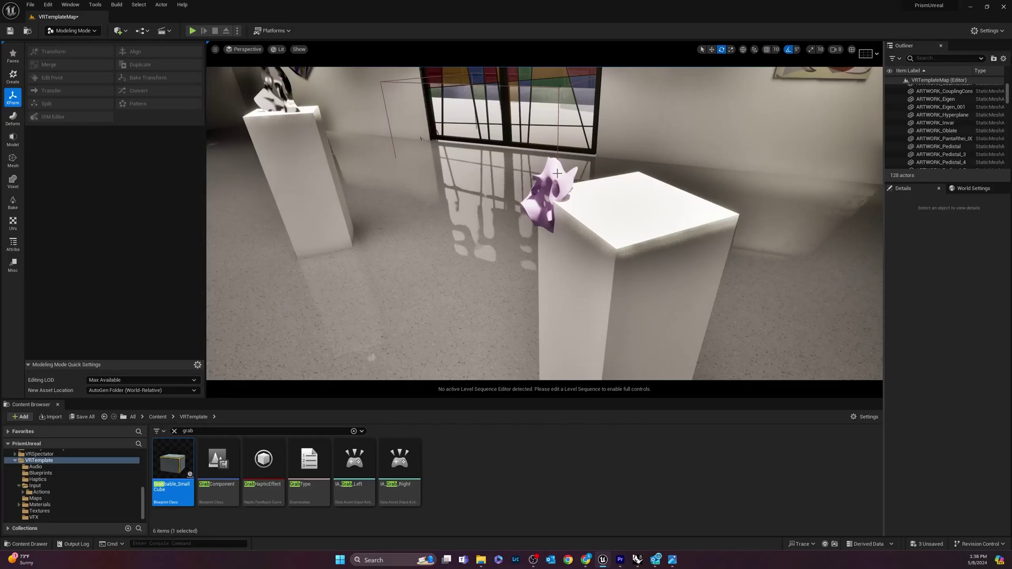
click(550, 228)
key(w)
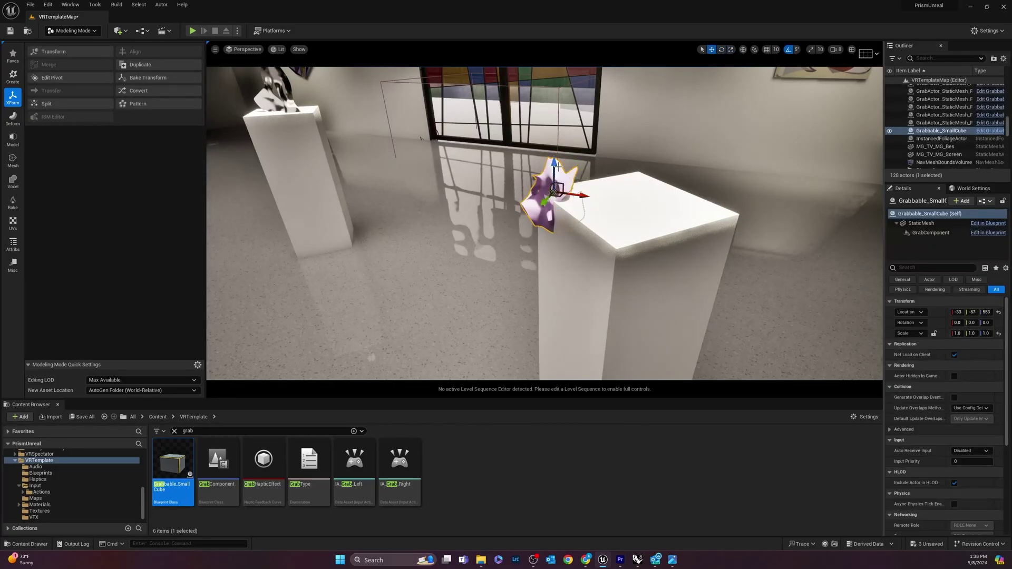
drag(553, 159, 553, 126)
drag(592, 156, 668, 177)
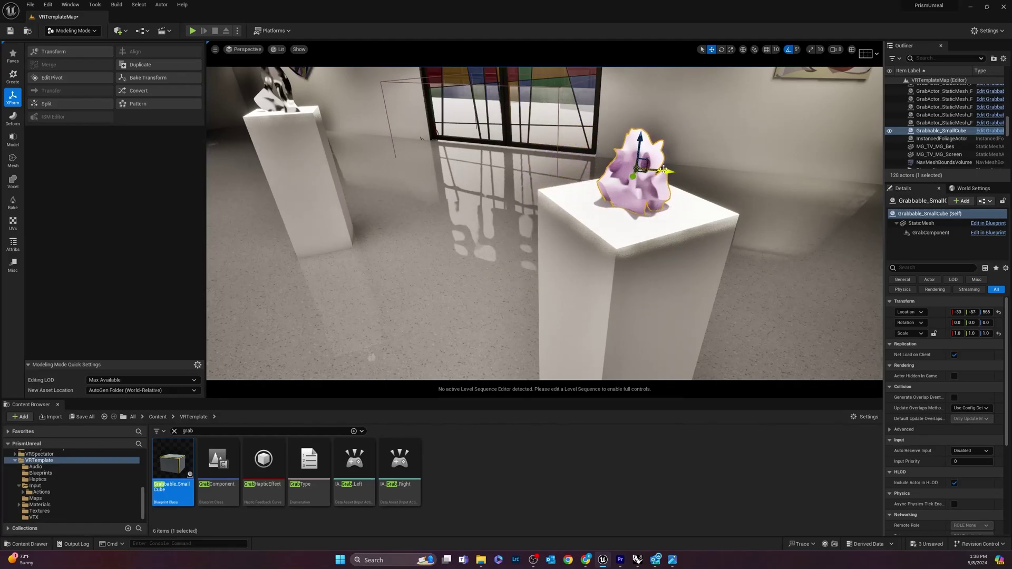
drag(643, 143, 638, 112)
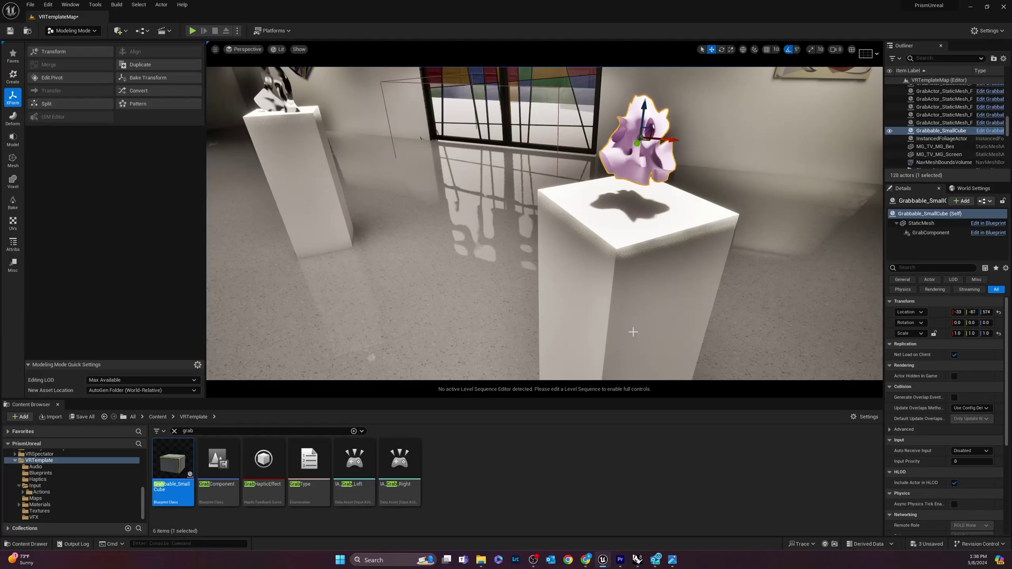
right_drag(633, 332, 658, 342)
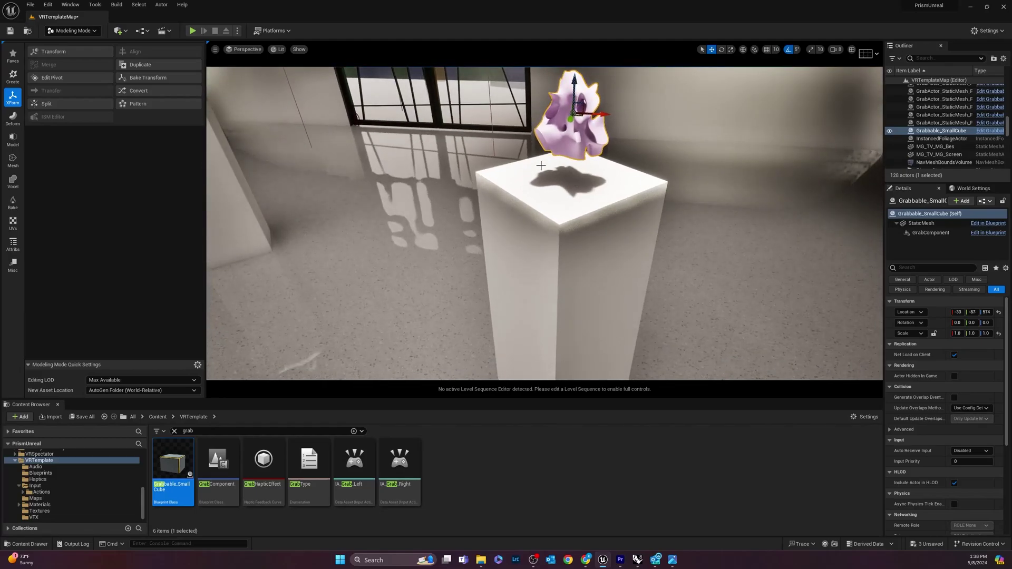
drag(575, 78, 575, 108)
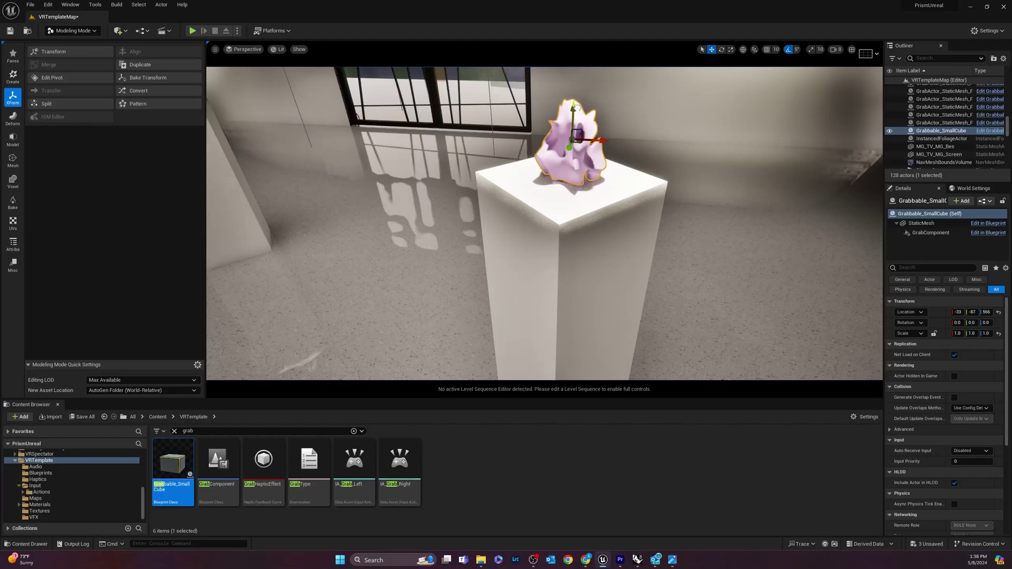
scroll(587, 159, up, 2)
scroll(587, 160, down, 3)
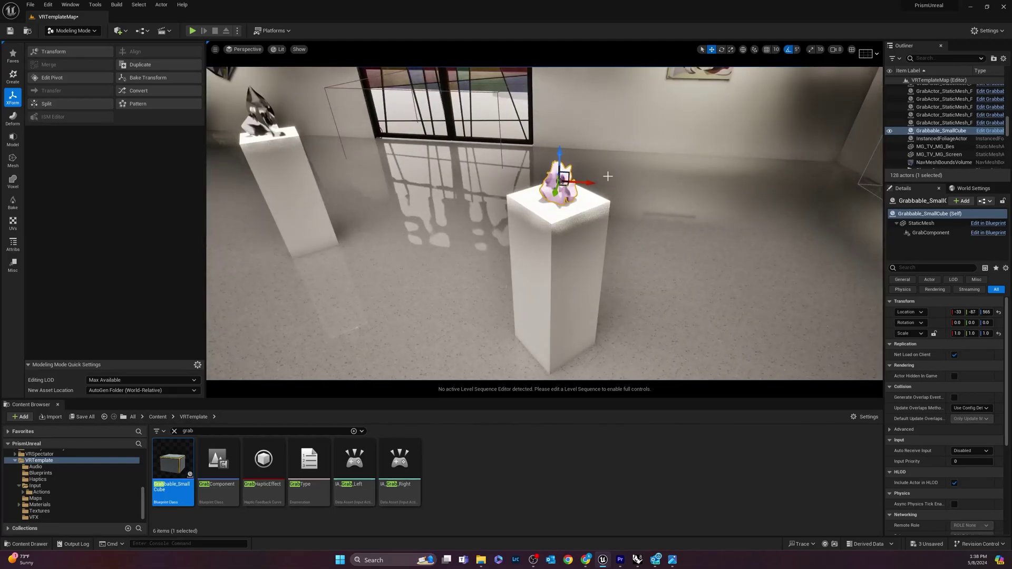
- Reselect the grabbable sculpture, fine-tune its height above the pedestal and return to Selection mode
key(Escape)
click(560, 172)
mouse_move(559, 155)
mouse_down()
mouse_move(554, 277)
mouse_move(545, 150)
mouse_up()
scroll(572, 212, up, 1)
scroll(571, 212, down, 5)
click(89, 32)
click(74, 43)
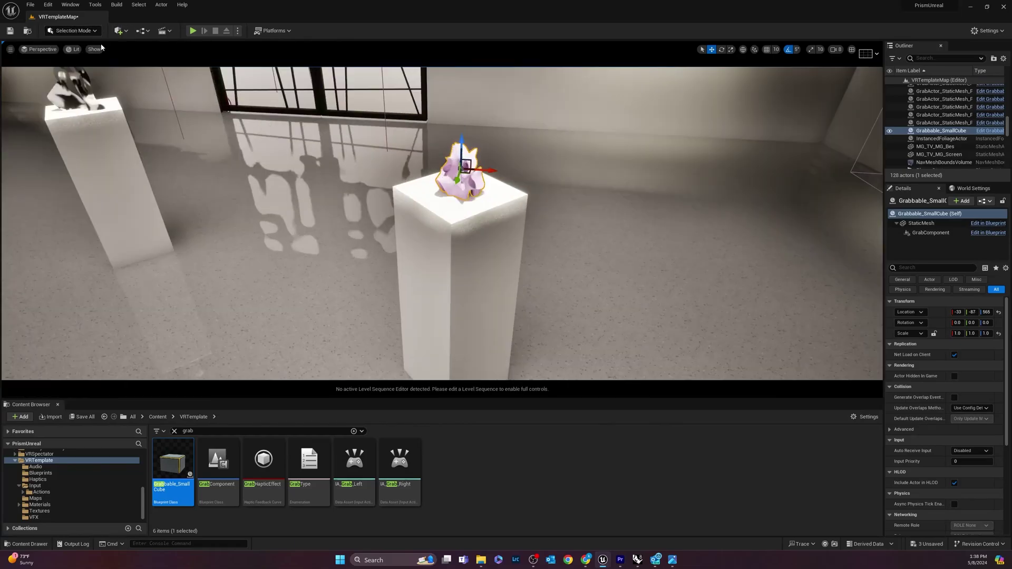
- Frame the sculpture in the Left orthographic view and raise it slightly so its base sits just above the pedestal top
click(72, 49)
click(39, 49)
click(40, 49)
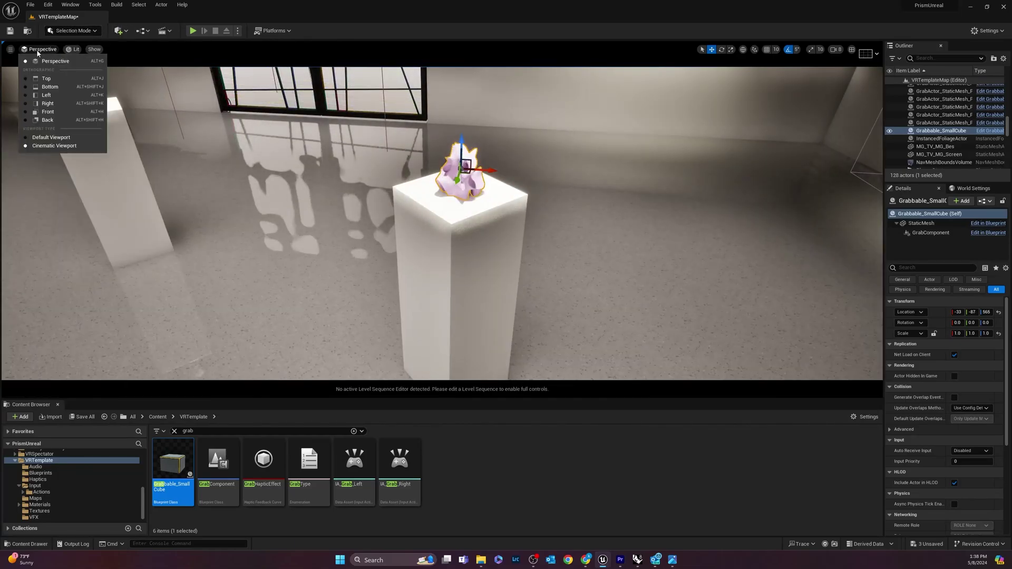
click(49, 96)
key(f)
scroll(464, 248, up, 8)
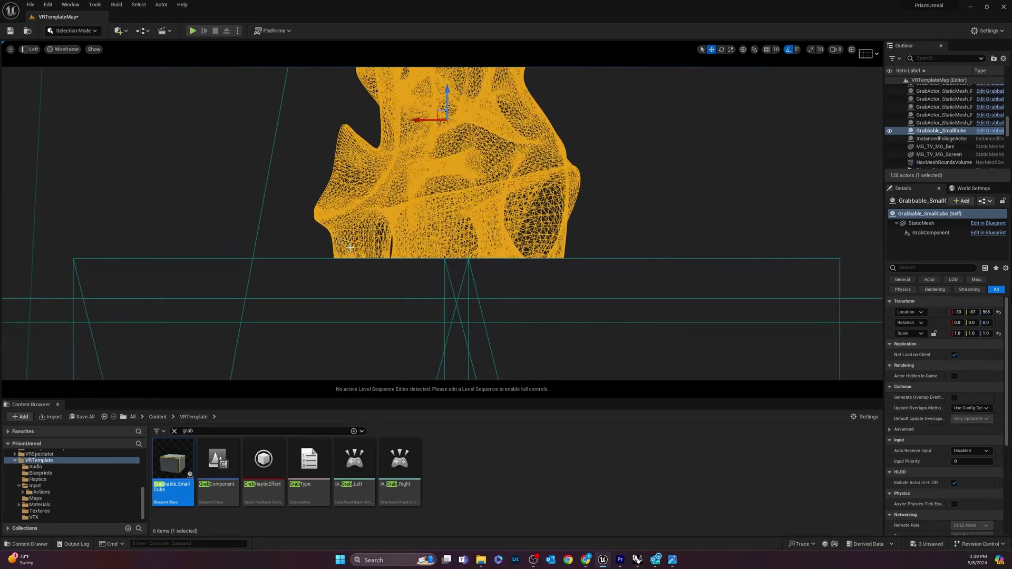
drag(447, 89, 452, 88)
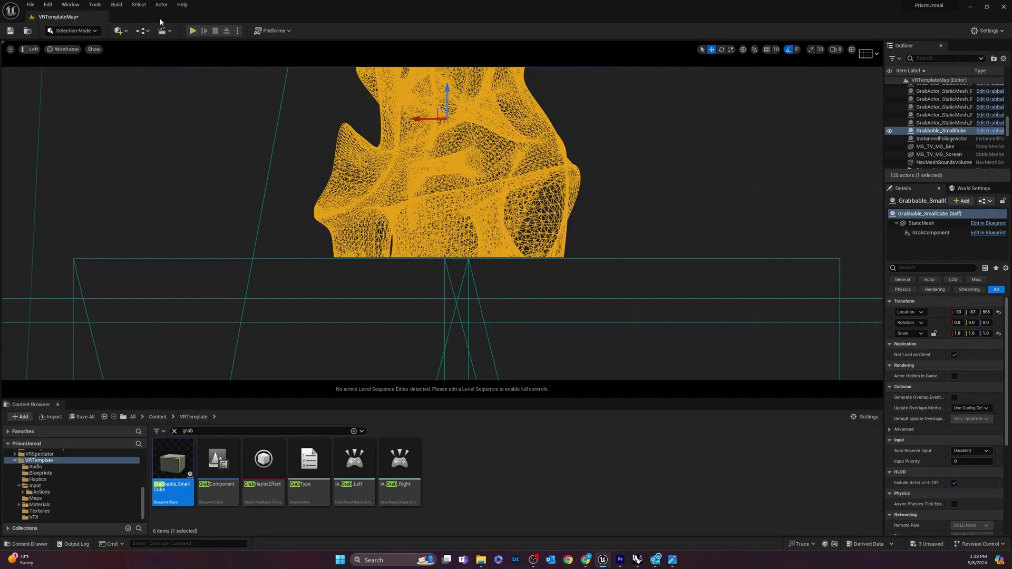
- Return the viewport to the Perspective view, check the sculpture on its pedestal and deselect it
click(72, 31)
click(31, 49)
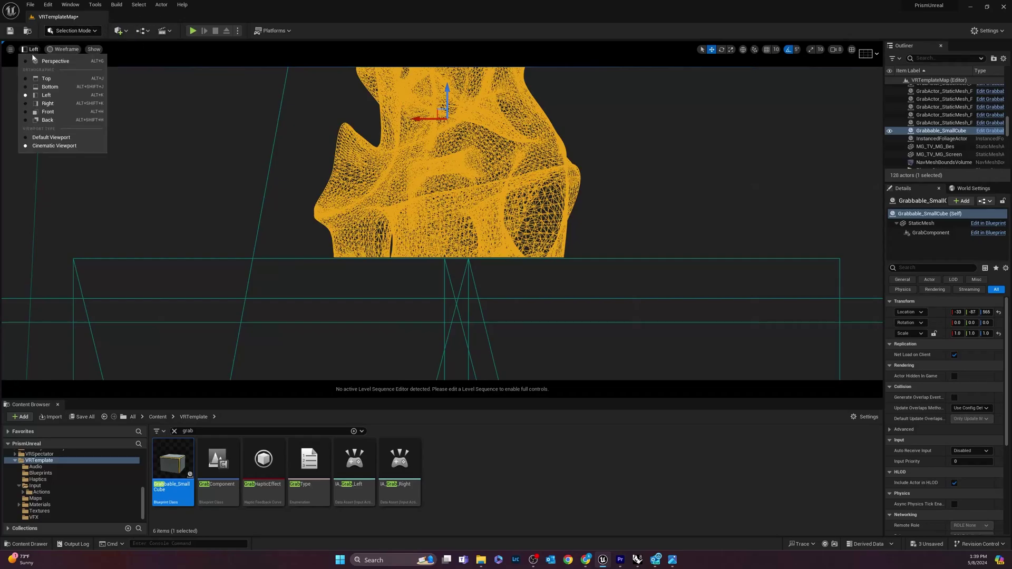
click(53, 61)
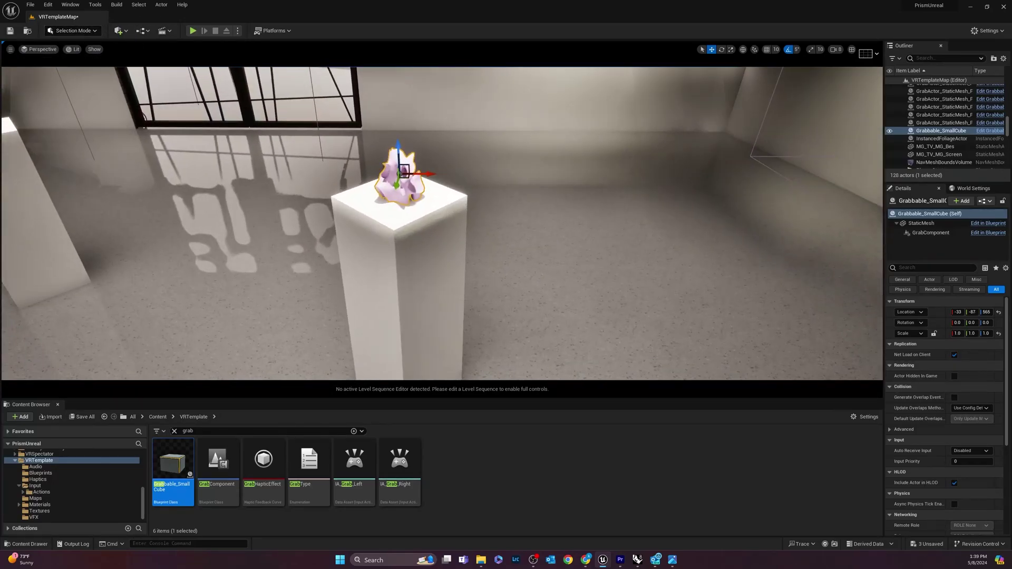
mouse_move(455, 201)
right_down()
mouse_move(419, 205)
mouse_move(472, 208)
right_up()
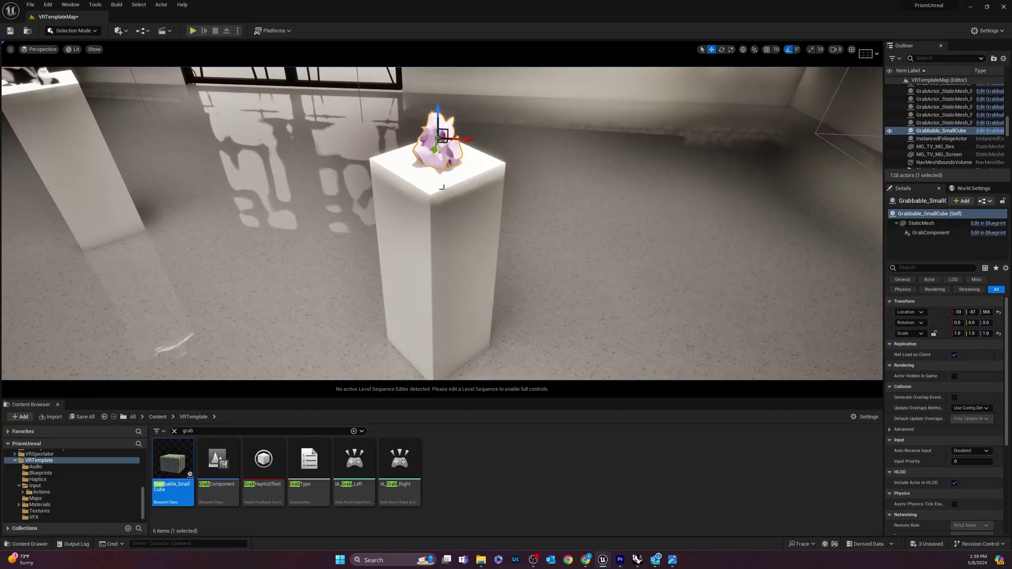
key(Escape)
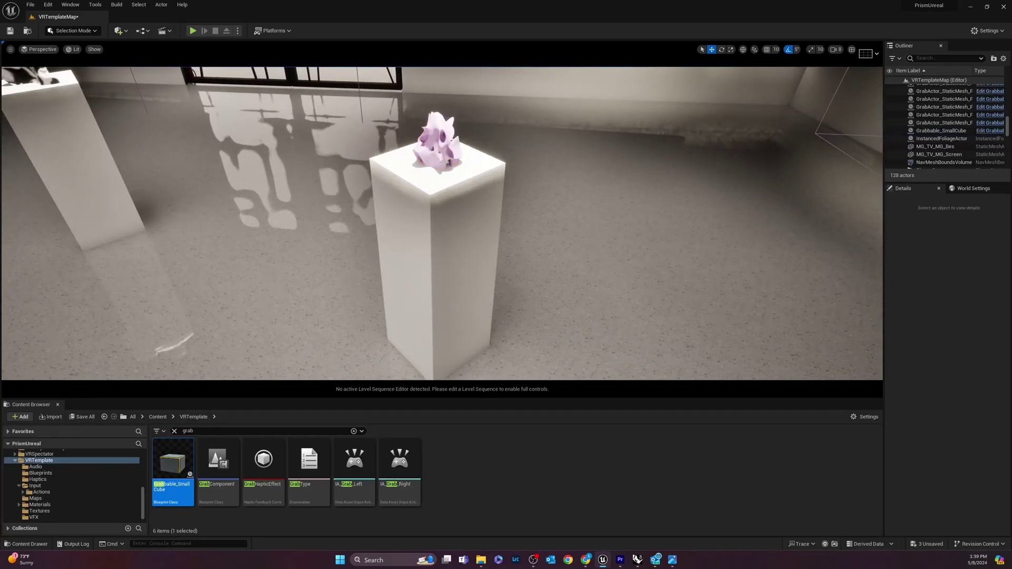
- Run the level in VR Preview to test the grabbable sculpture, and end the preview
click(238, 30)
click(238, 31)
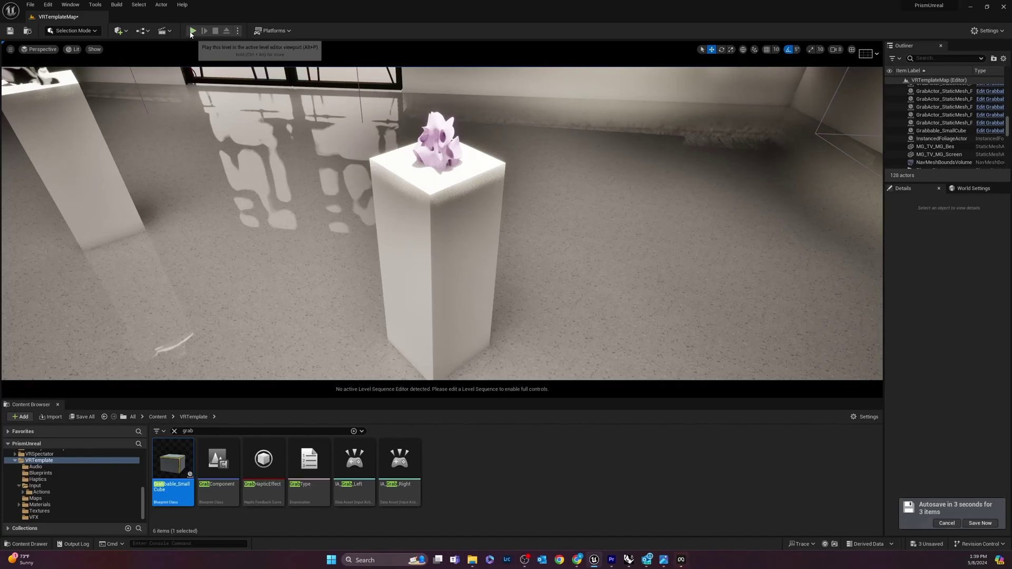
click(238, 31)
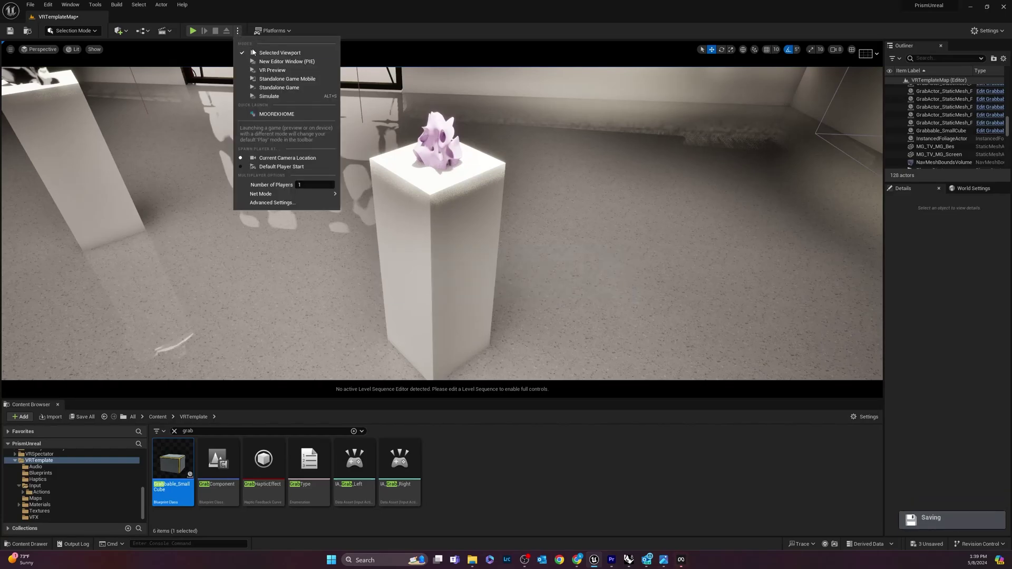
click(266, 72)
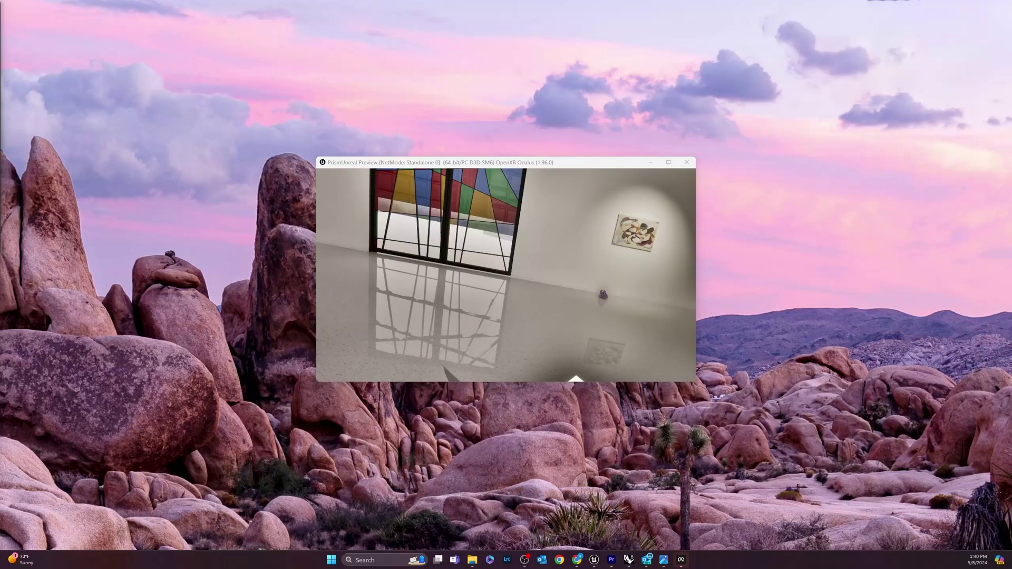
key(Escape)
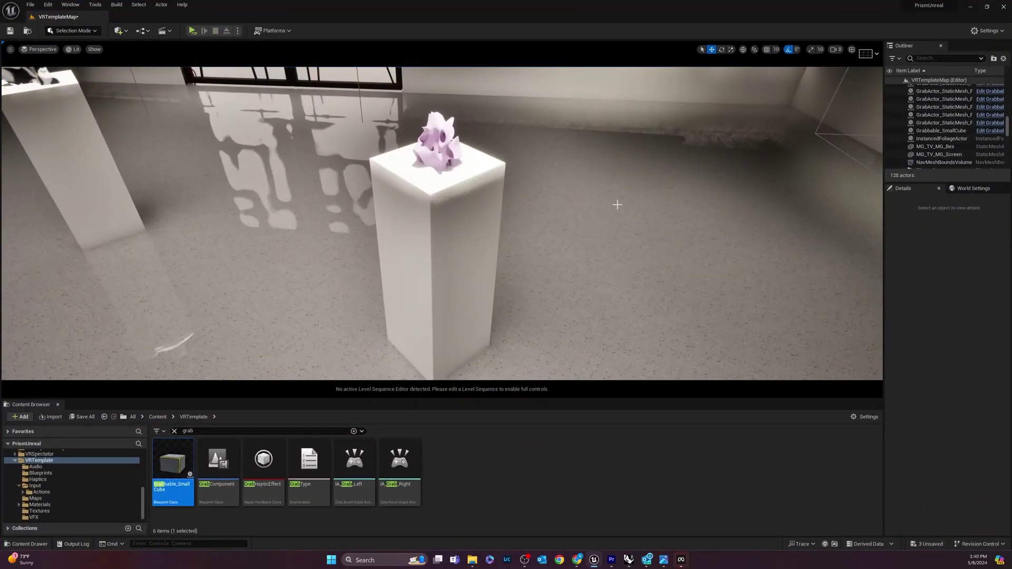